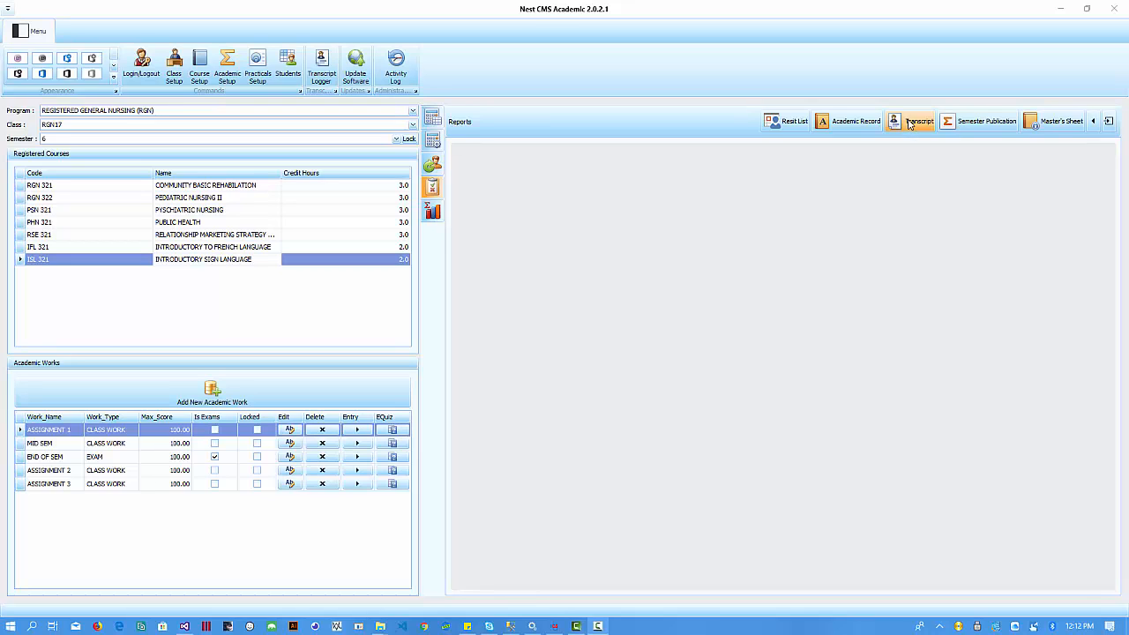
Open the transcript report, enter the student's index number and generate the preview
left_click(909, 122)
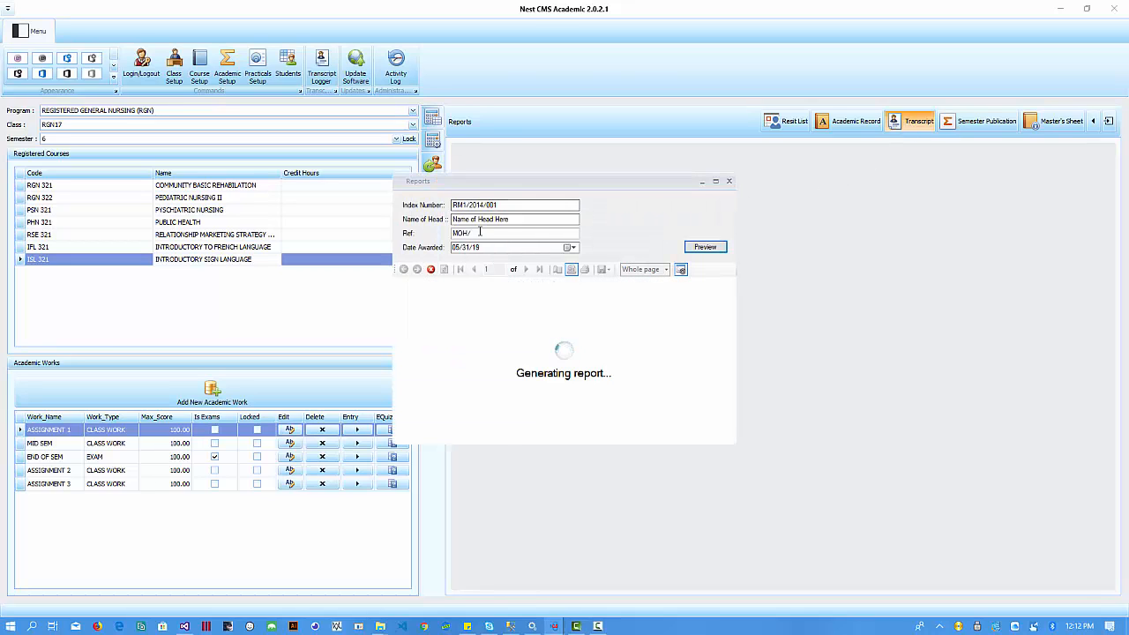
left_click_drag(499, 204, 435, 204)
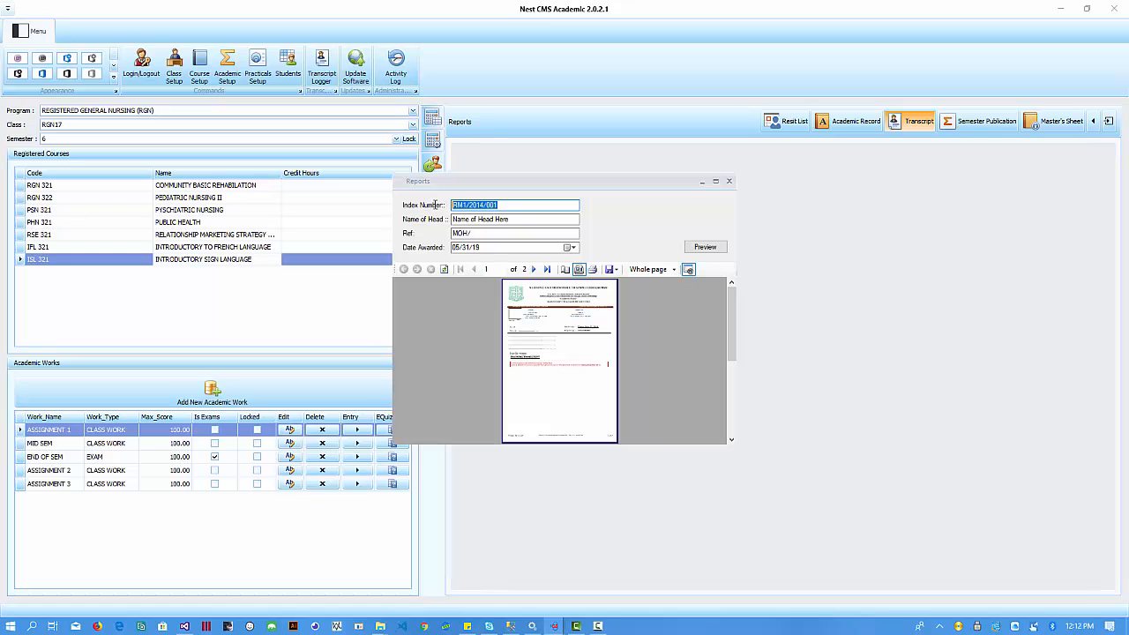
type("682014001")
left_click(711, 248)
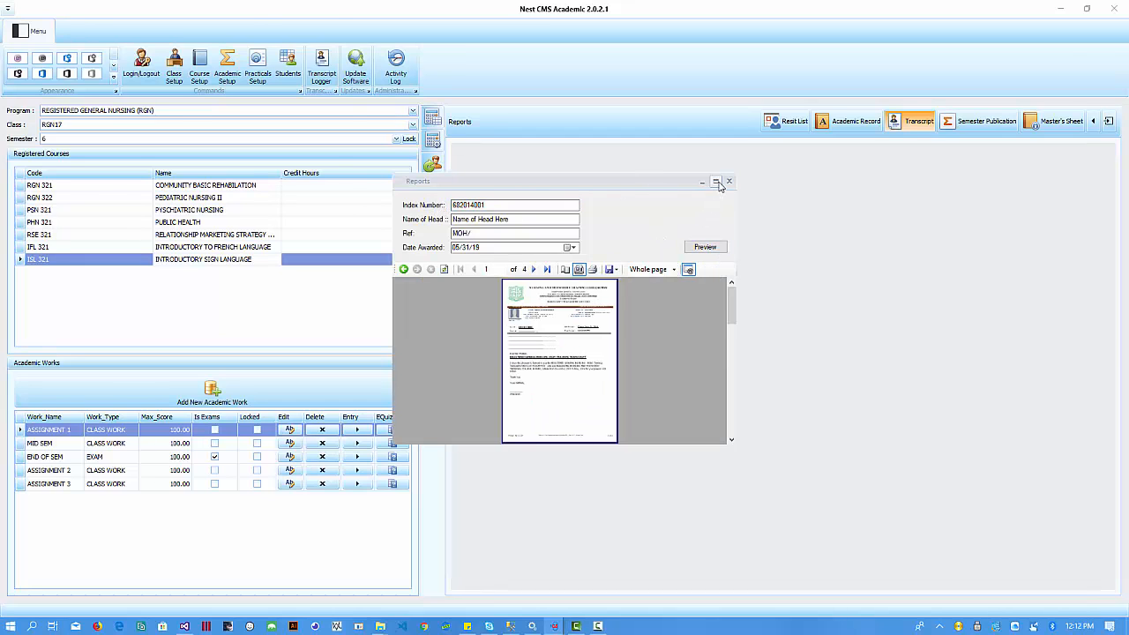
Enlarge the transcript preview, examine the grades and the summary of theory and practical instruction periods, and close the report
left_click(716, 182)
scroll(595, 265, "down", 3)
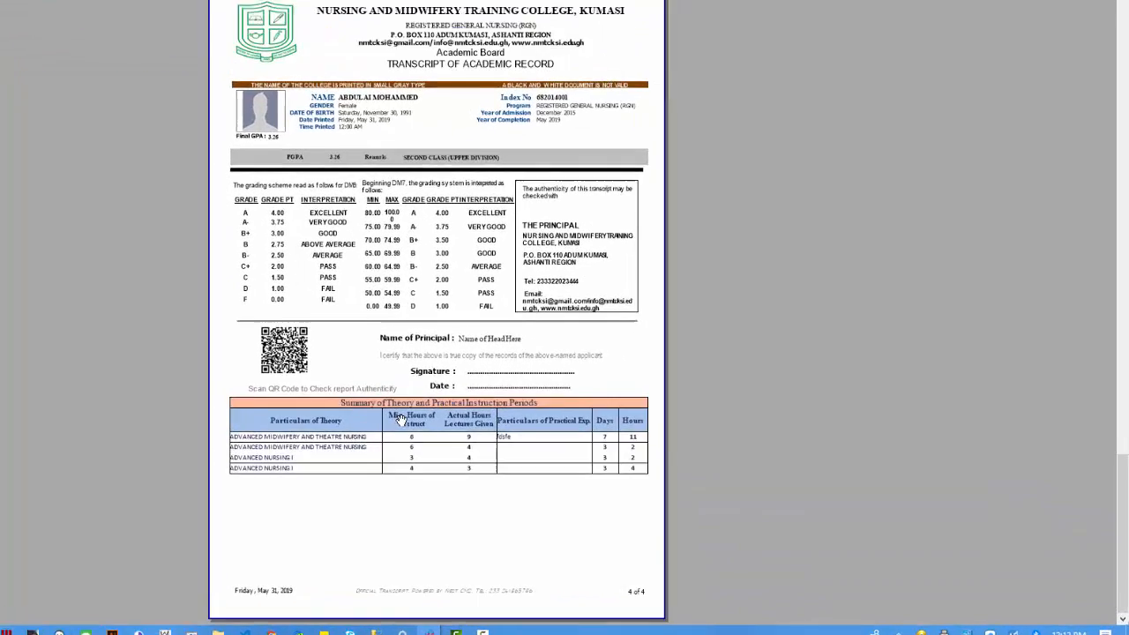
scroll(406, 440, "up", 1)
scroll(651, 441, "down", 1)
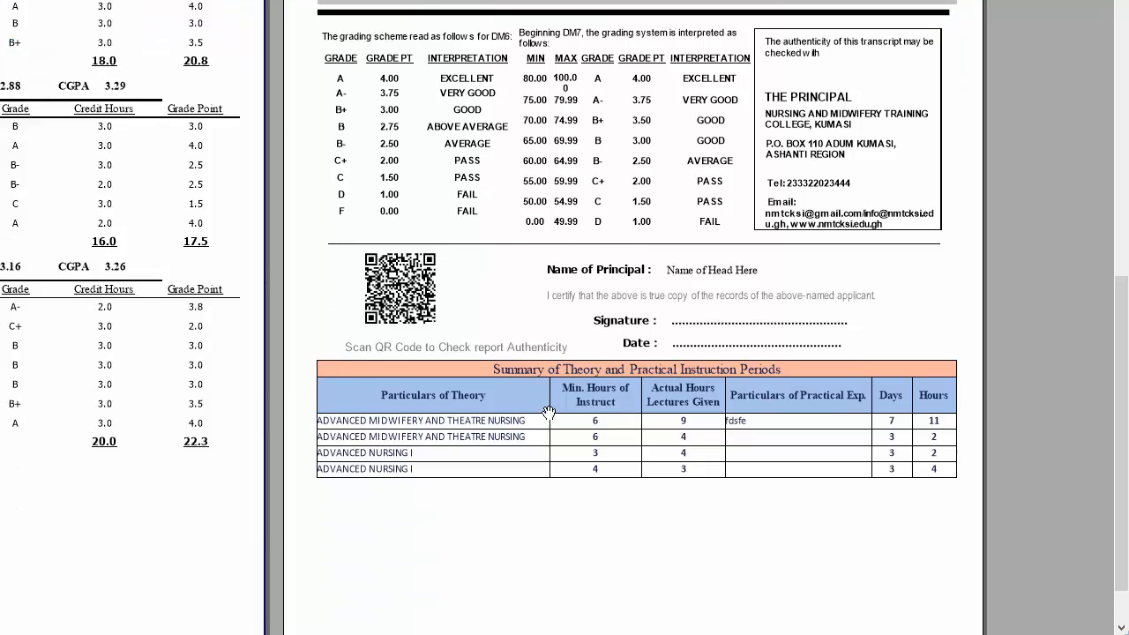
scroll(549, 412, "down", 1)
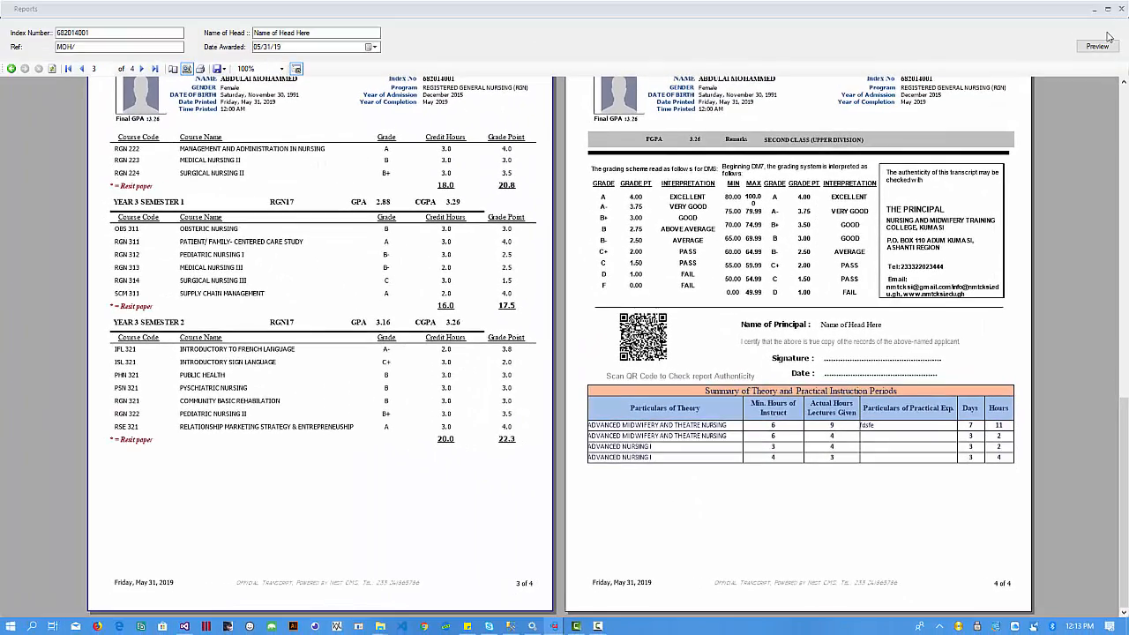
left_click(1121, 9)
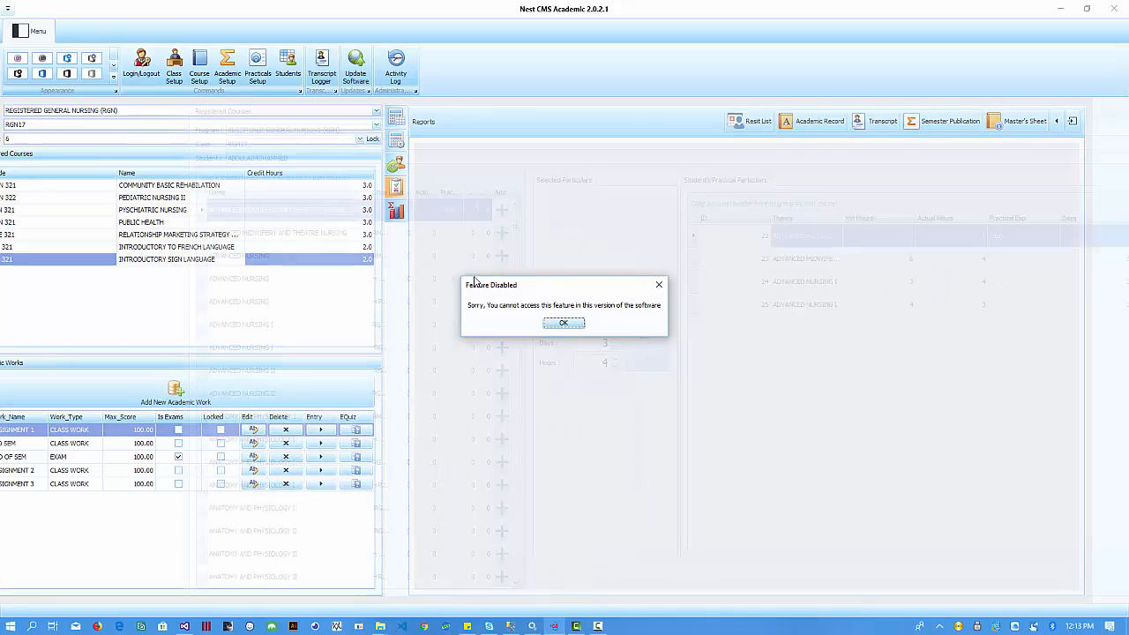
Bring up the practicals setup, widen its course list and check the program and class choices, keeping RGN17
left_click(569, 323)
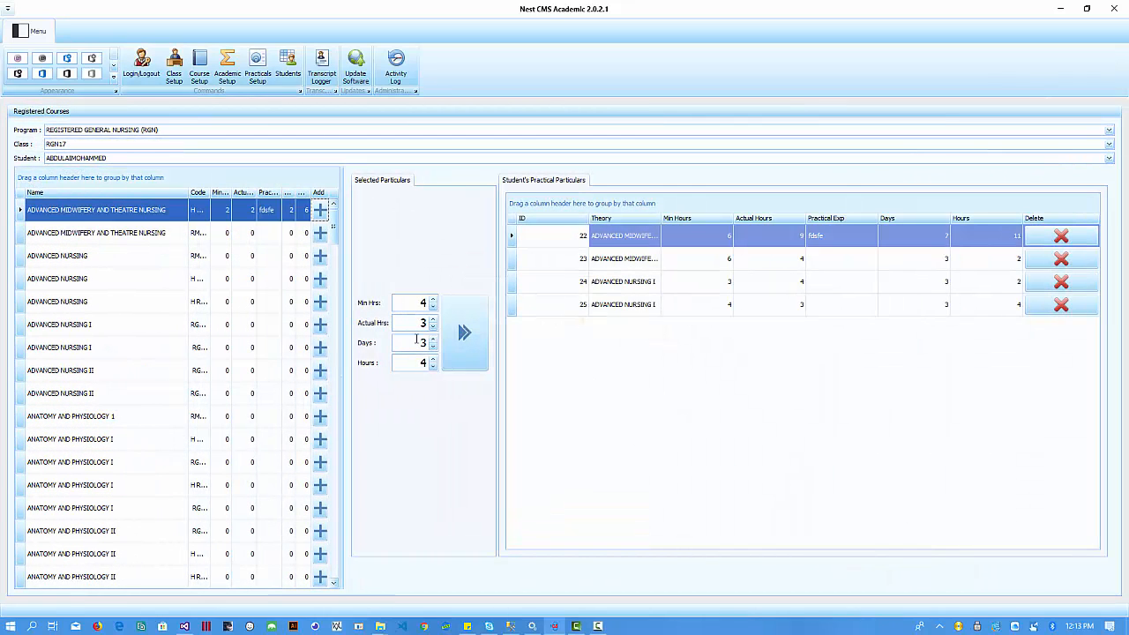
left_click_drag(341, 248, 395, 248)
left_click(322, 130)
left_click(271, 157)
left_click(229, 146)
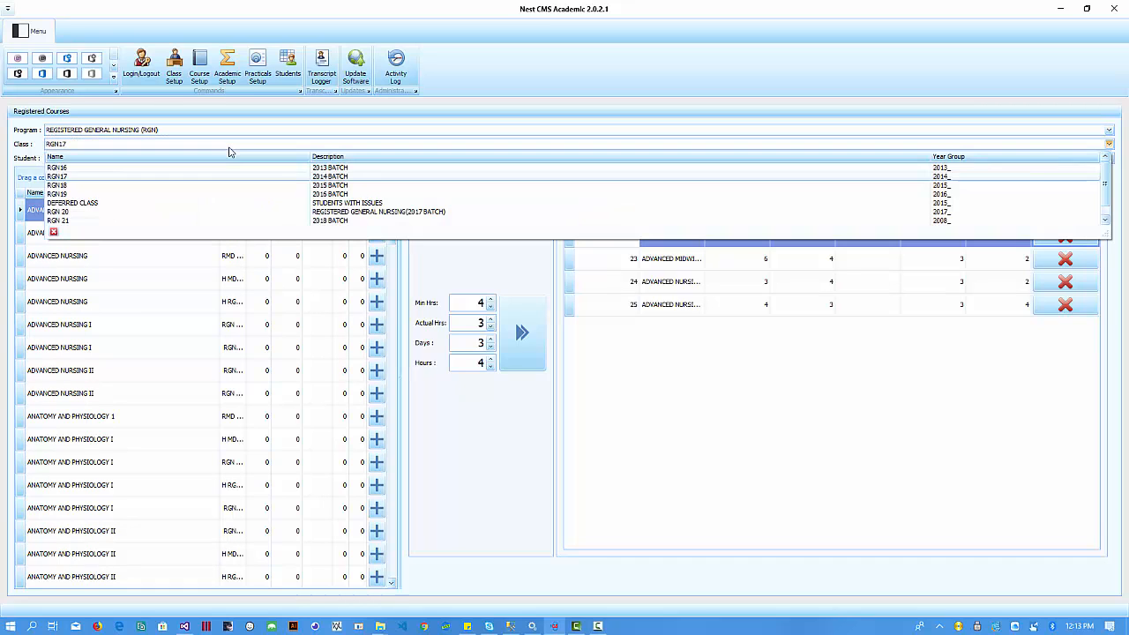
left_click(229, 148)
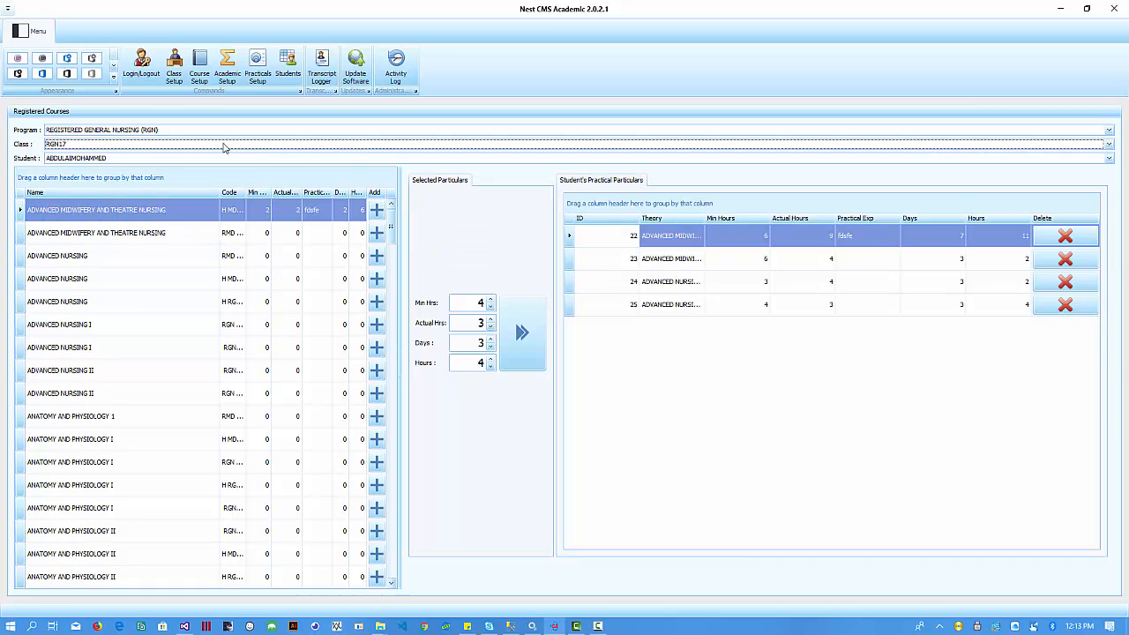
left_click(224, 144)
left_click(224, 145)
Switch the practicals setup to the student listed directly above the current one in class RGN17
left_click(227, 159)
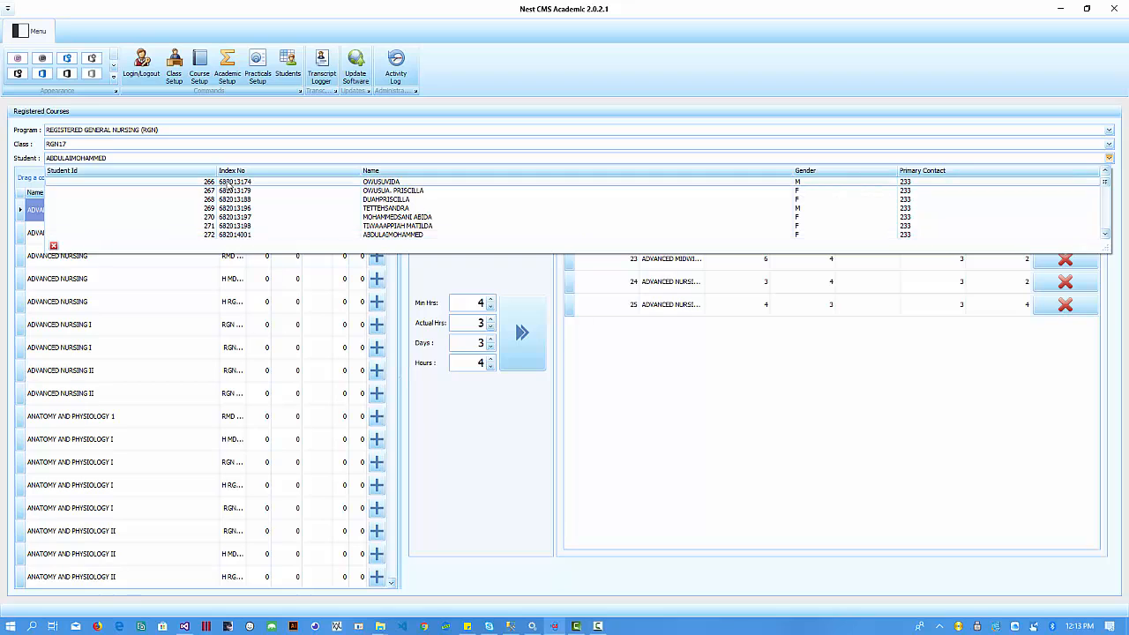
left_click(256, 235)
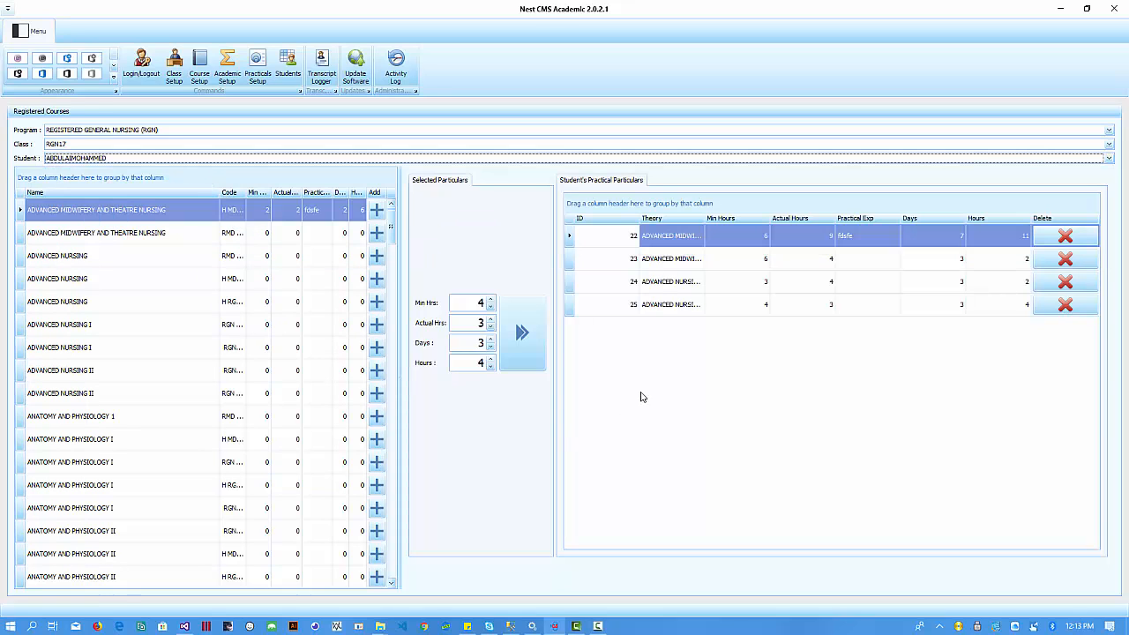
left_click(258, 159)
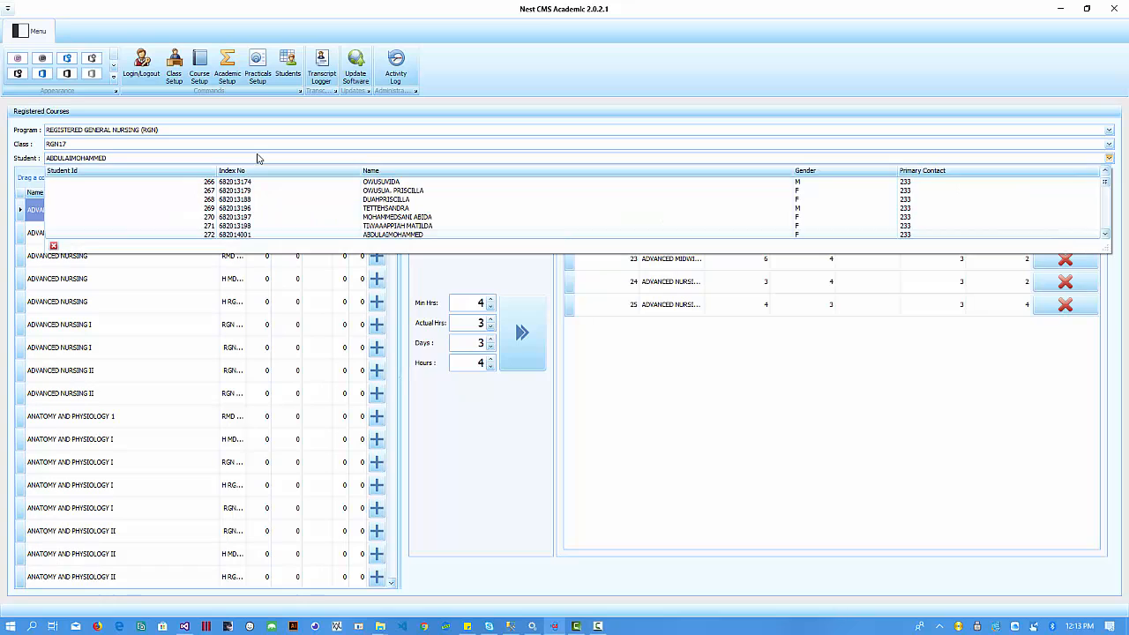
left_click(274, 226)
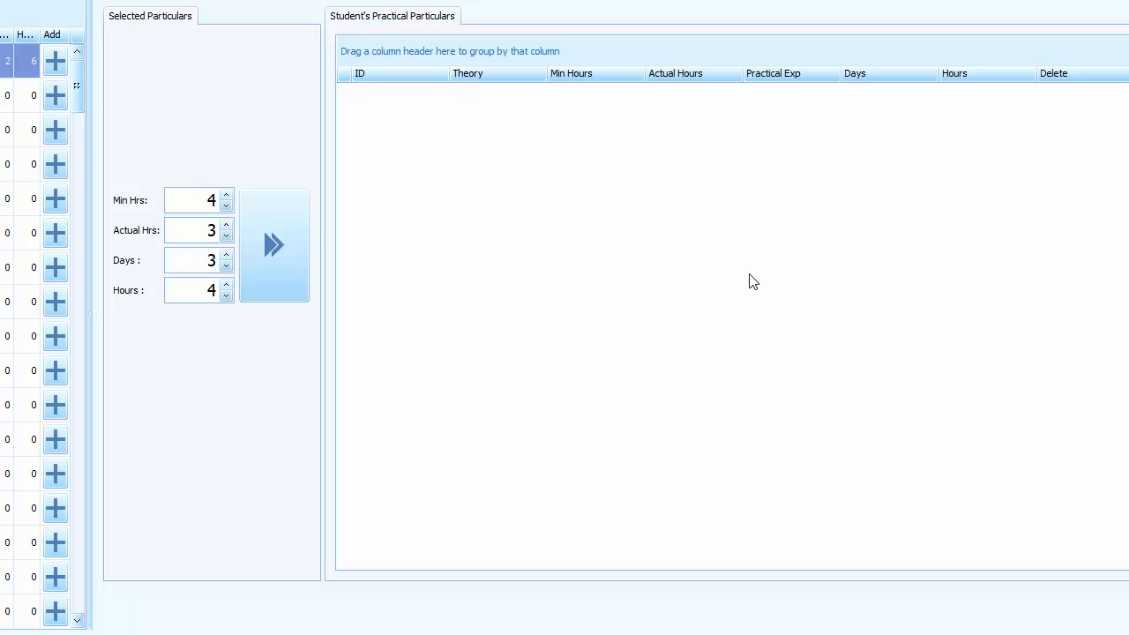
Load the particulars of course H MDW 068, widen the course list to show all columns, and load course RMD 323
left_click(56, 60)
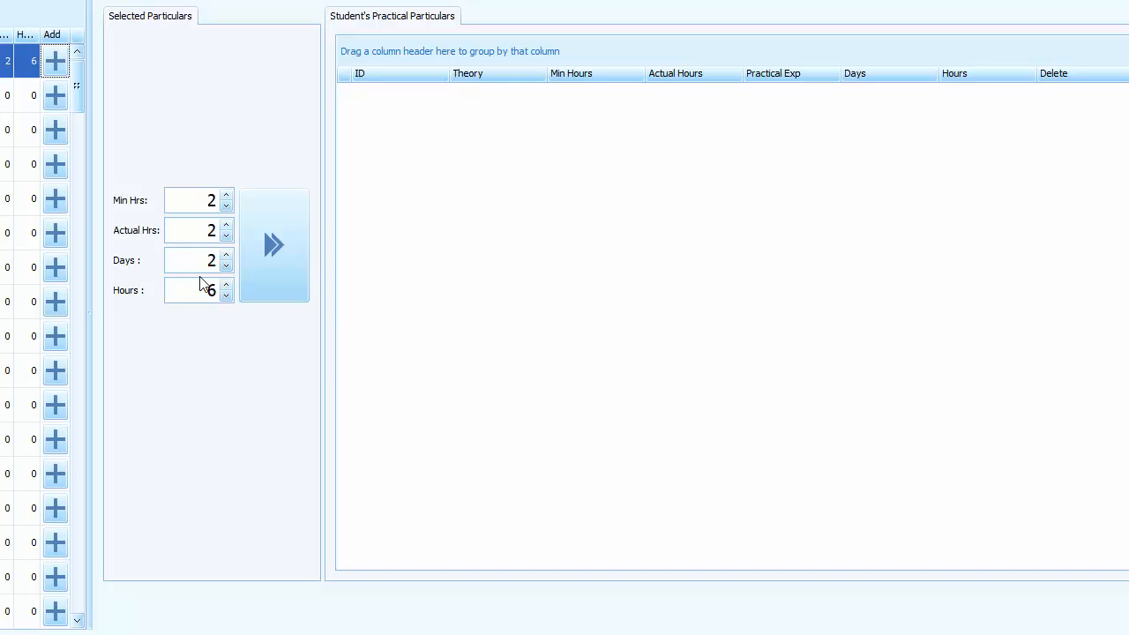
left_click_drag(88, 188, 351, 210)
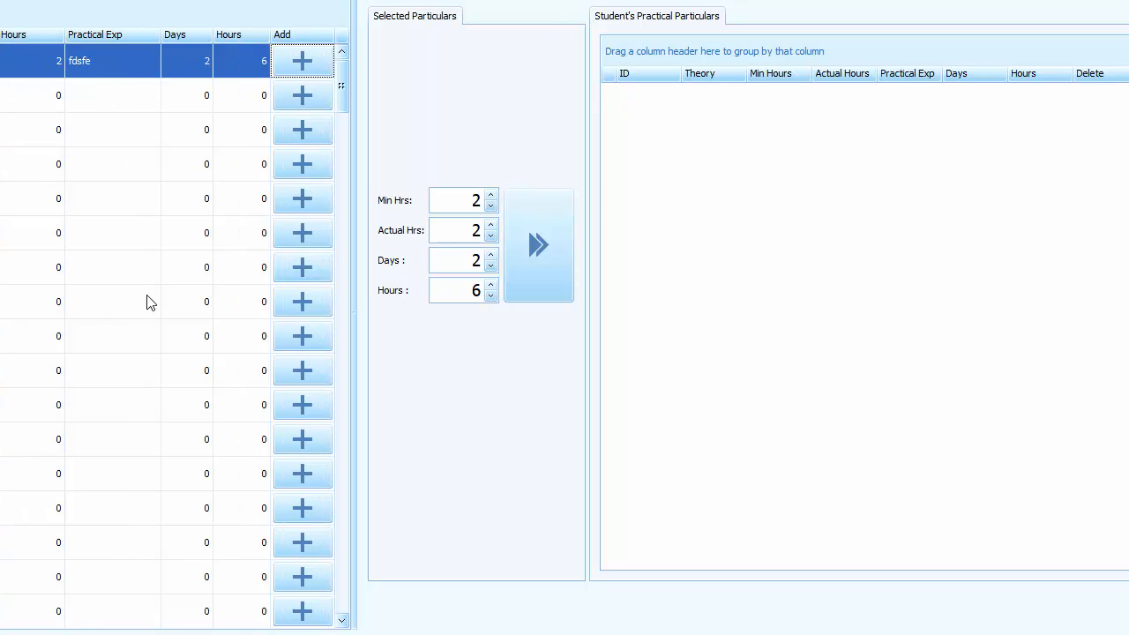
left_click_drag(340, 119, 360, 91)
left_click(309, 100)
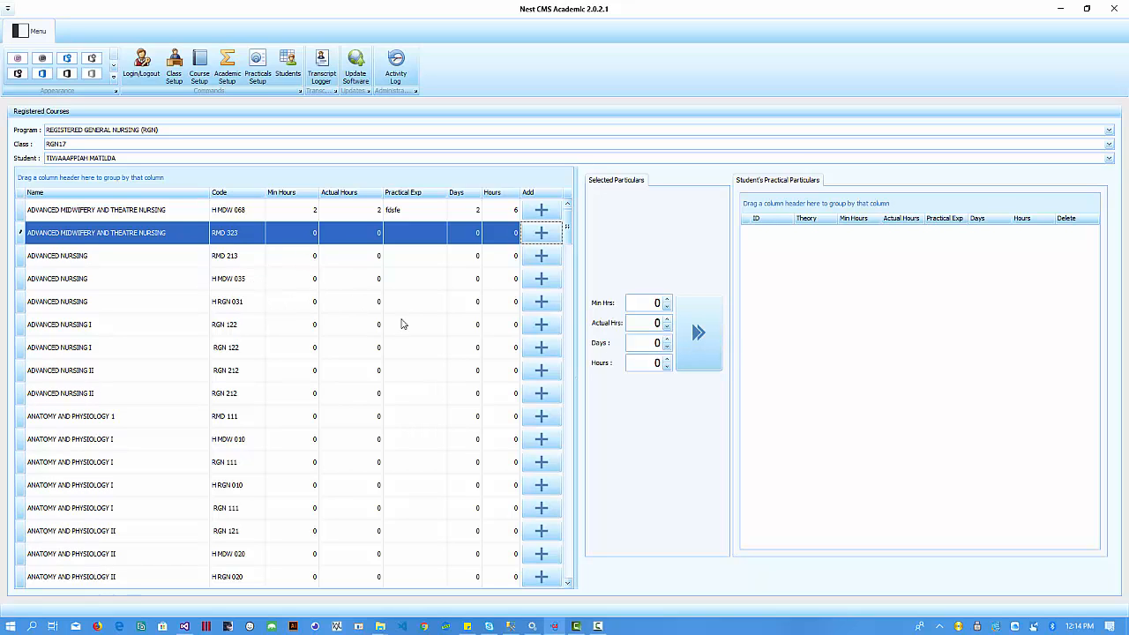
Open the course setup for program REGISTERED GENERAL NURSING (RGN) and class RGN17
left_click(204, 84)
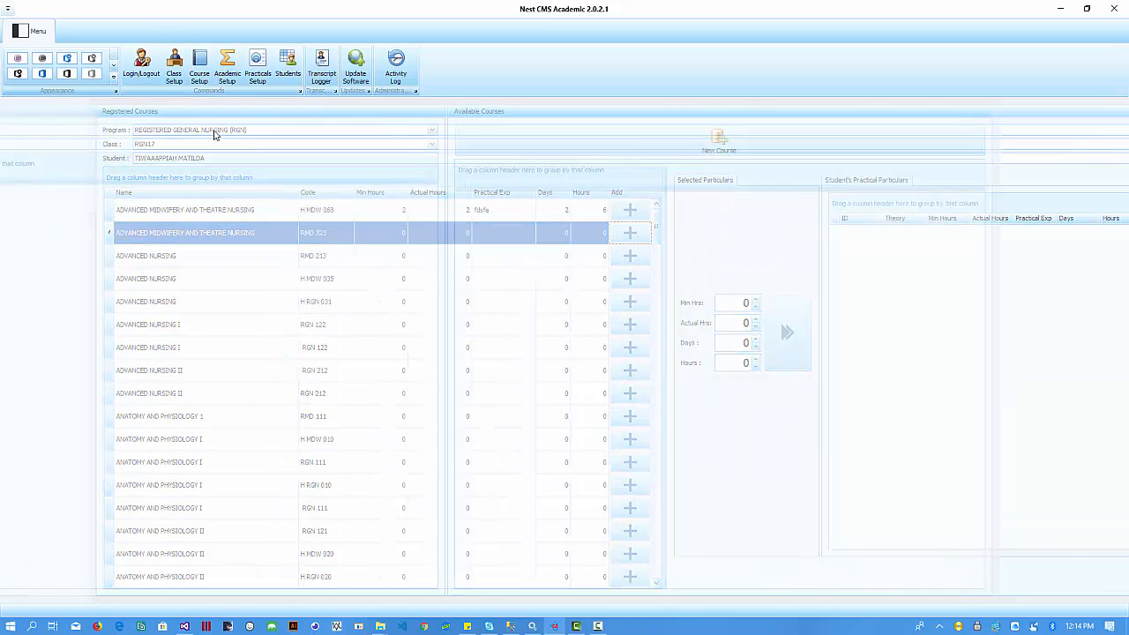
left_click(172, 130)
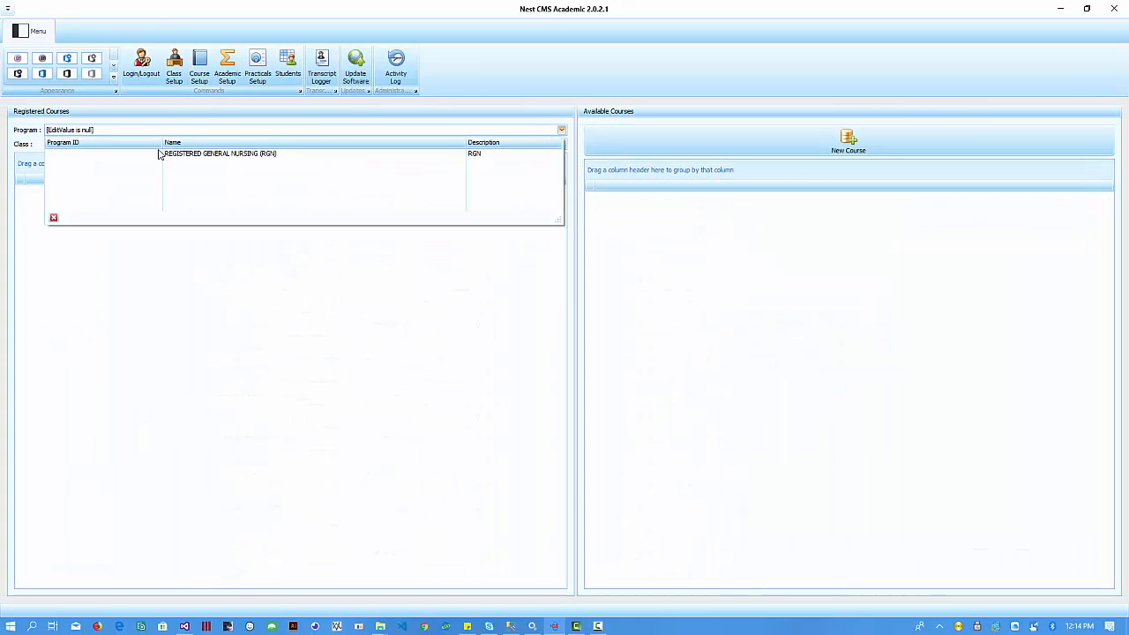
left_click(171, 157)
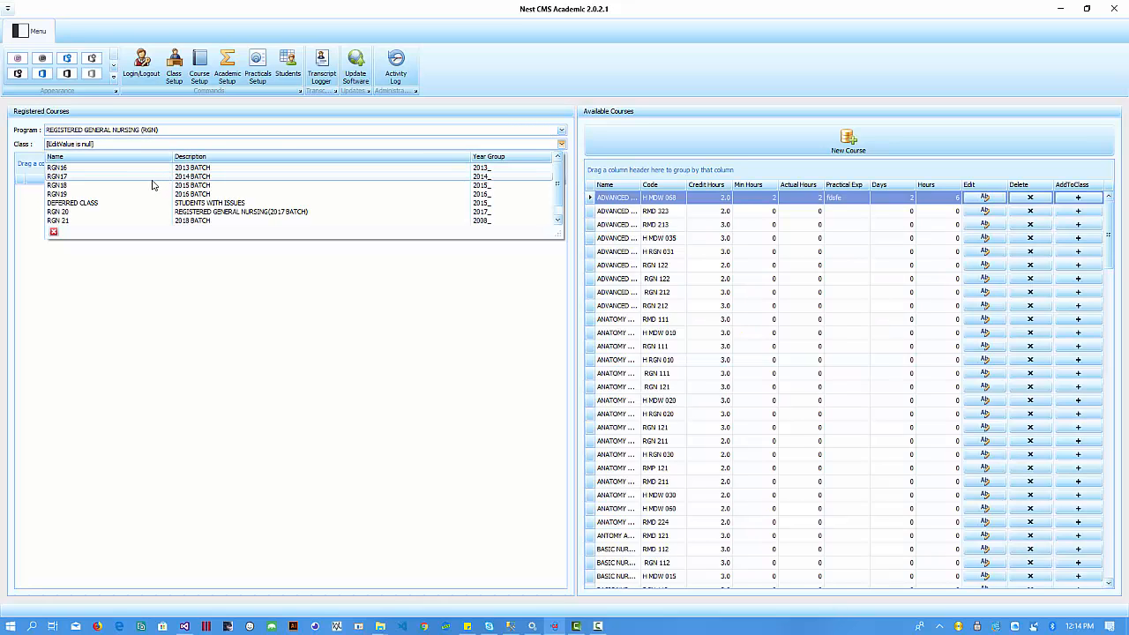
left_click(148, 179)
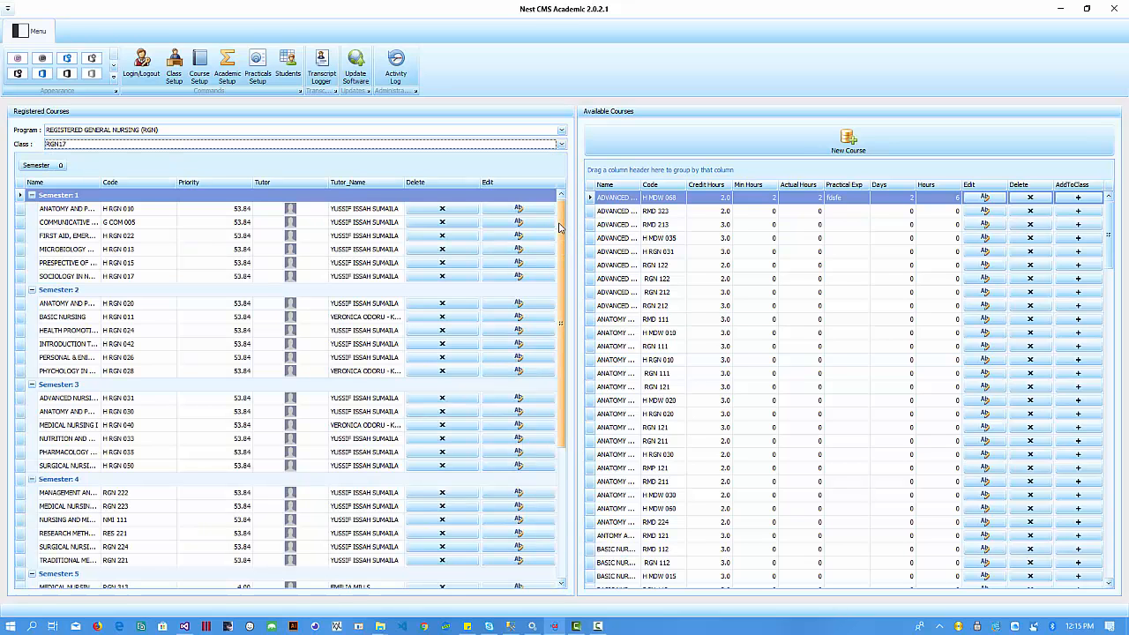
Examine the class's registered courses semester by semester, including their codes and tutors
left_click_drag(563, 227, 549, 461)
scroll(159, 202, "up", 1)
scroll(304, 326, "up", 1)
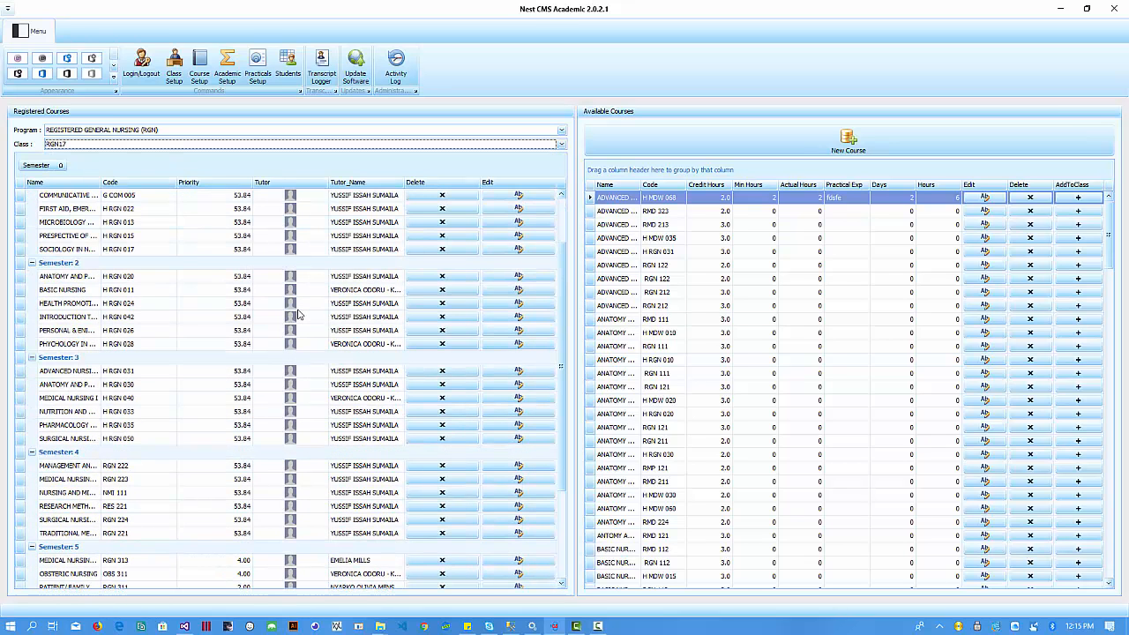
scroll(188, 206, "up", 1)
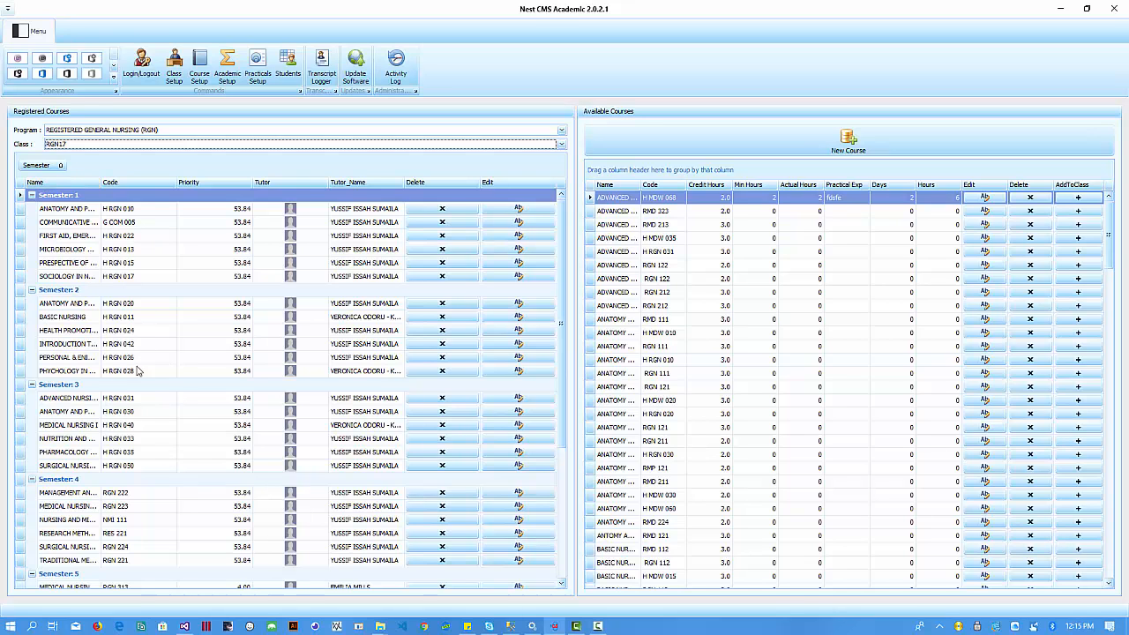
scroll(282, 370, "down", 1)
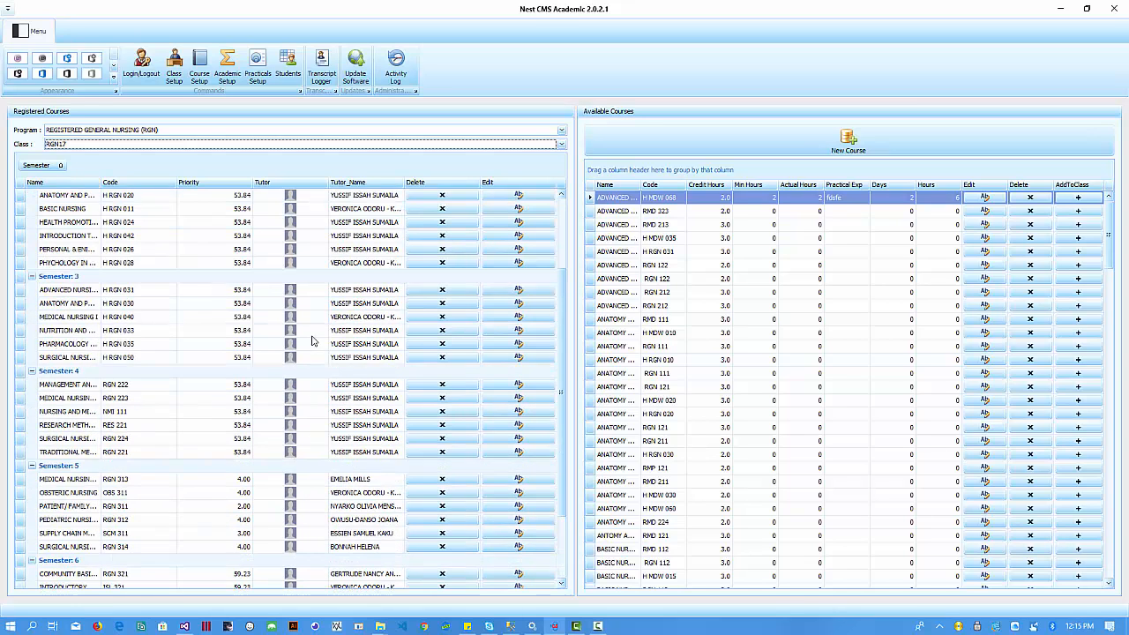
scroll(49, 450, "up", 1)
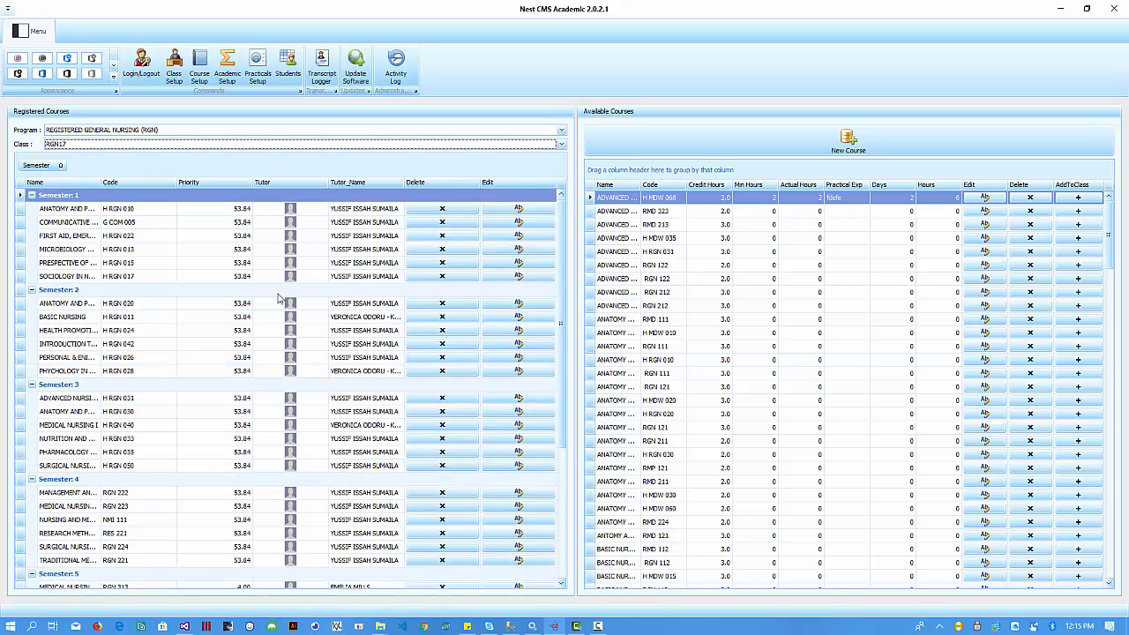
scroll(279, 300, "down", 2)
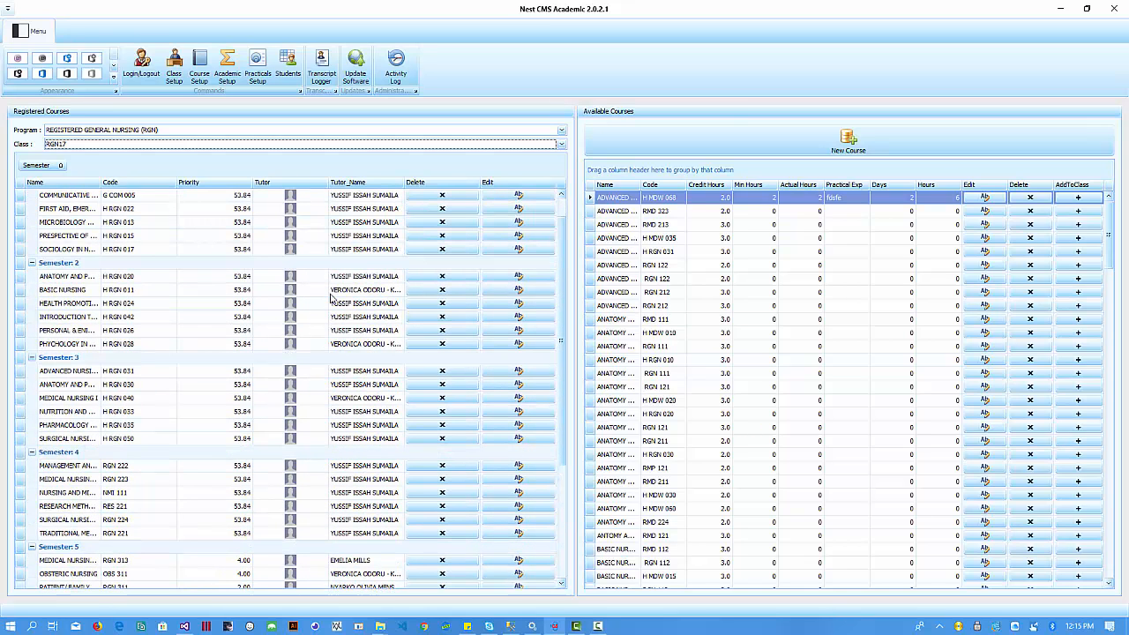
scroll(381, 303, "up", 2)
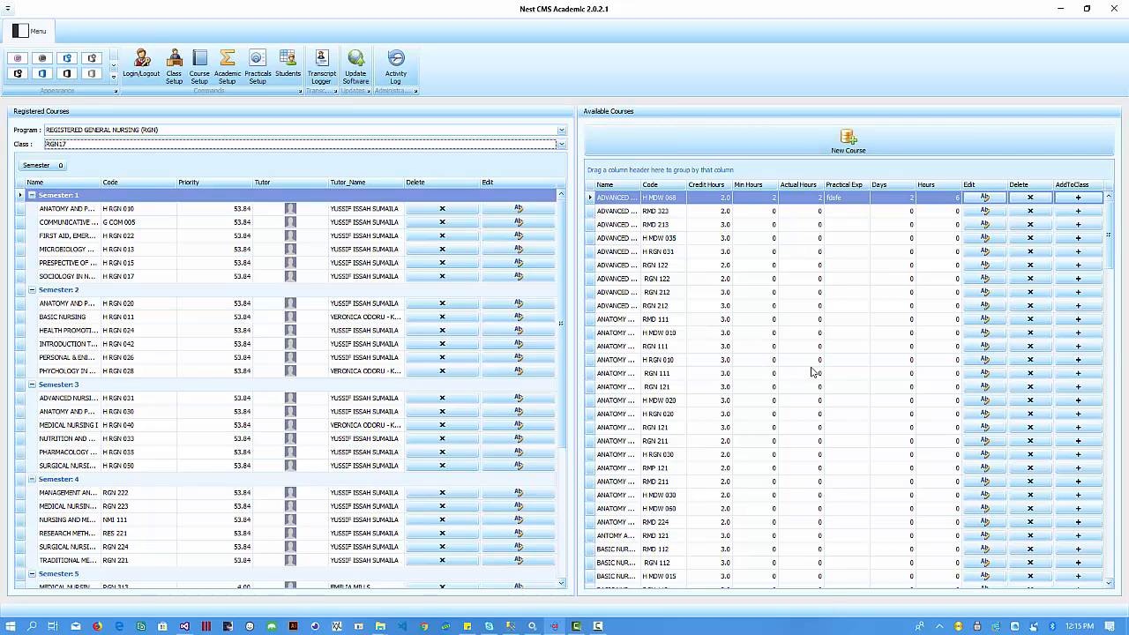
Look through the available courses, try a search for "a" and clear the search text
mouse_move(1112, 234)
left_mouse_down()
mouse_move(1110, 542)
mouse_move(1110, 231)
left_mouse_up()
left_click_drag(1112, 237, 1110, 202)
left_click(717, 178)
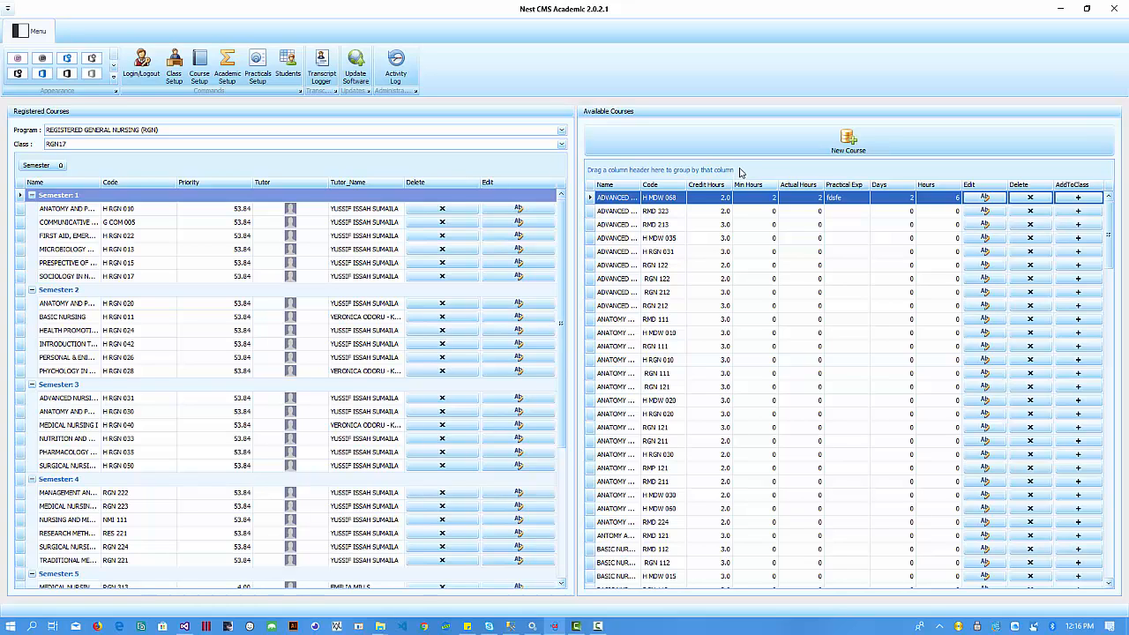
key("ctrl+f")
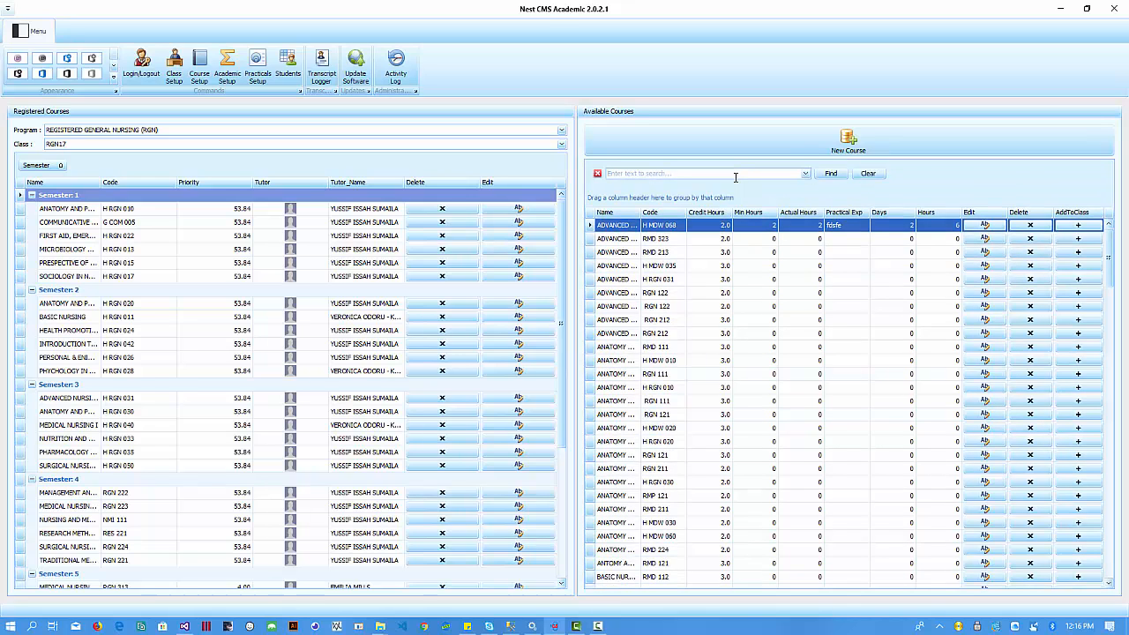
type("a")
key("BackSpace")
key("BackSpace")
Start a new course named African Studies with course code AF001 and 3.0 credit hours
left_click(847, 141)
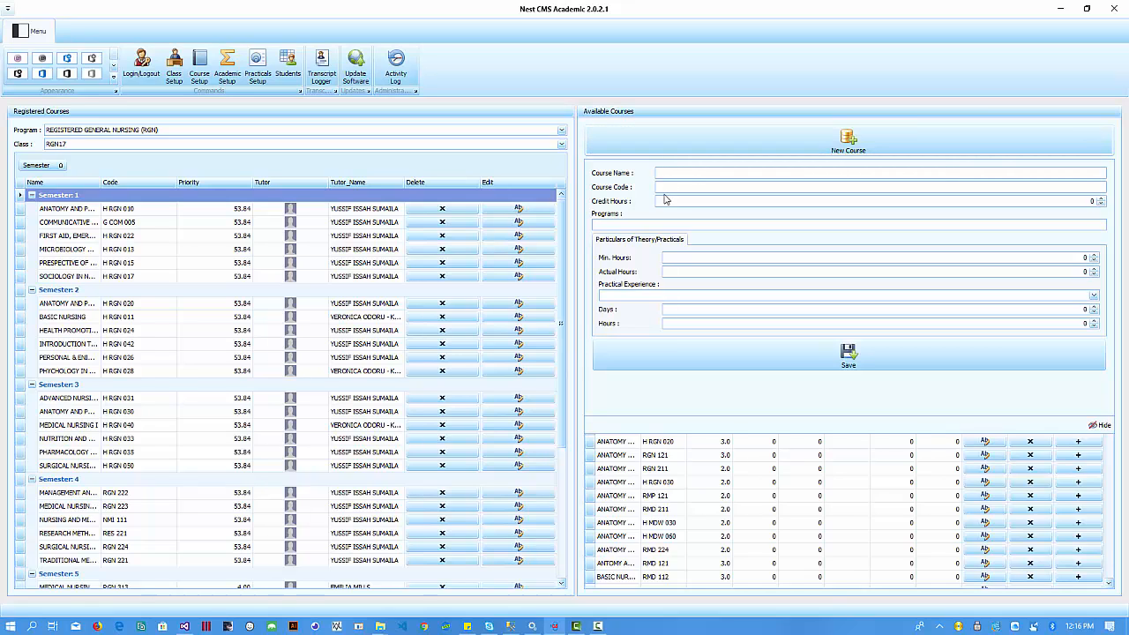
type("A")
type("frican Studi")
type("A")
left_click(741, 199)
left_click(1102, 199)
Assign the new course to REGISTERED GENERAL NURSING (RGN) and REGISTERED MIDWIFERY (RM), and save it
left_click(728, 225)
left_click(732, 225)
left_click(710, 244)
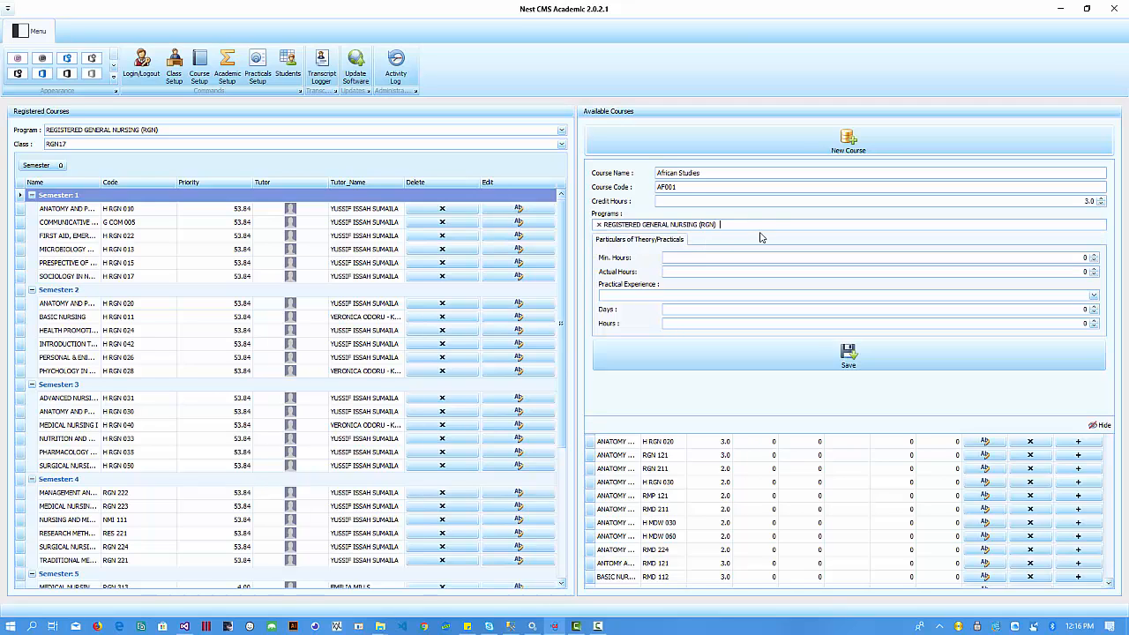
type("re")
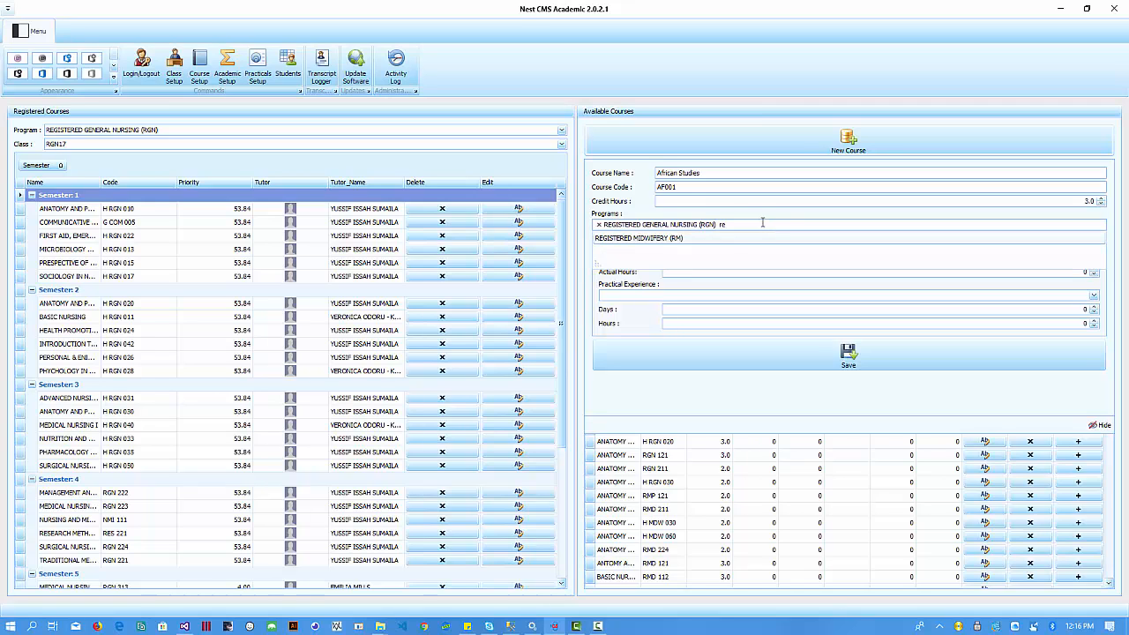
left_click(755, 238)
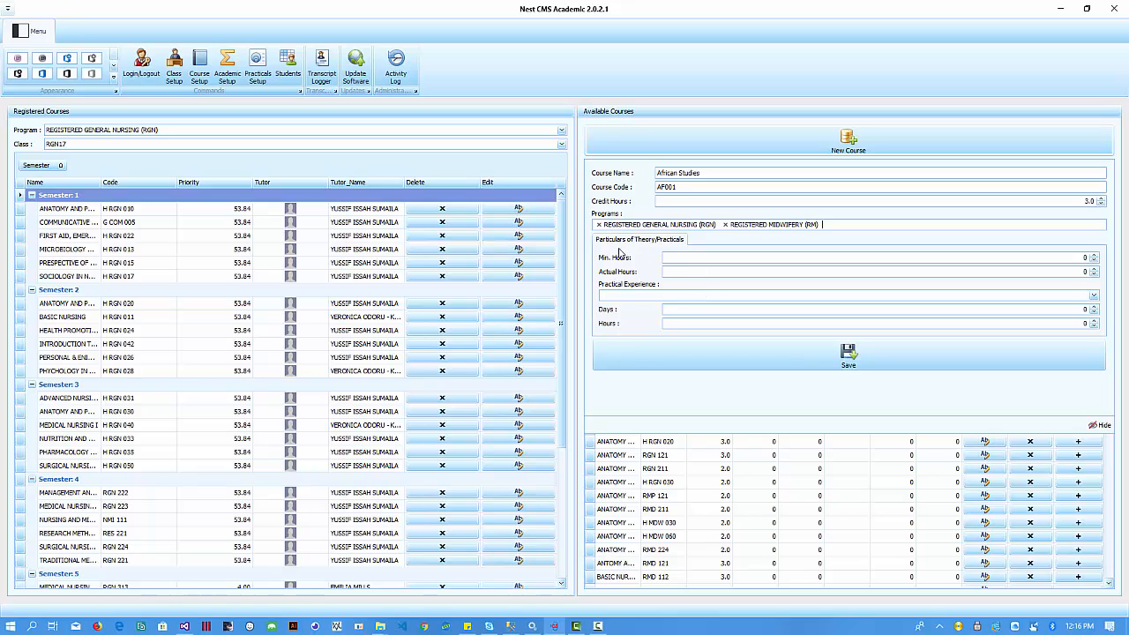
left_click(687, 256)
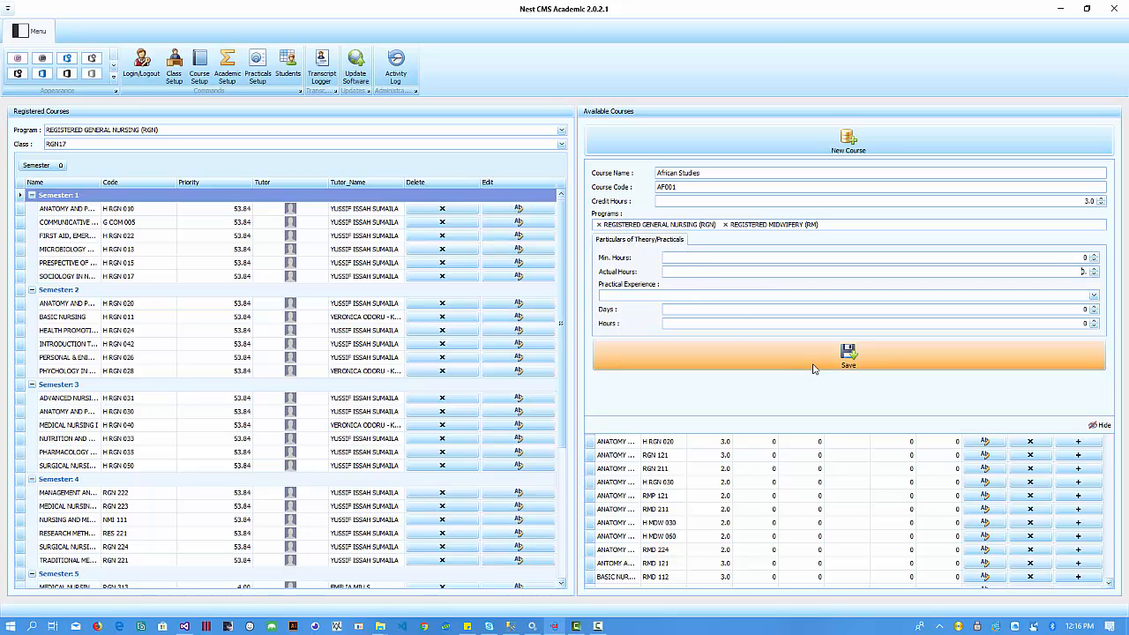
left_click(853, 367)
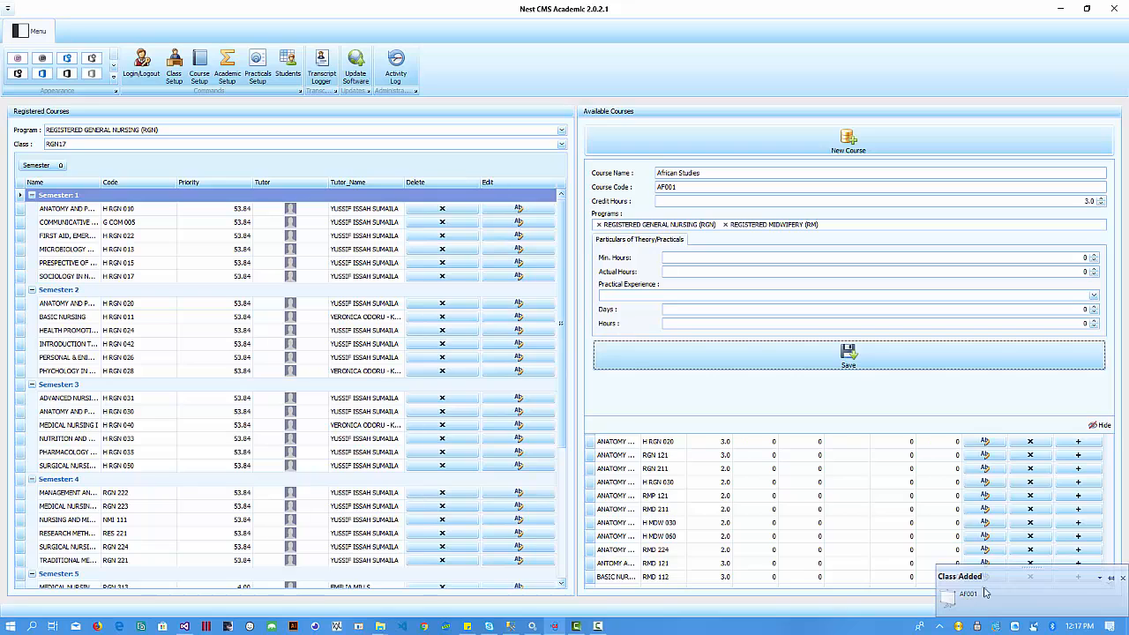
Close the course form, search the available courses for "afr", clear the search text and browse the full list
left_click(1099, 425)
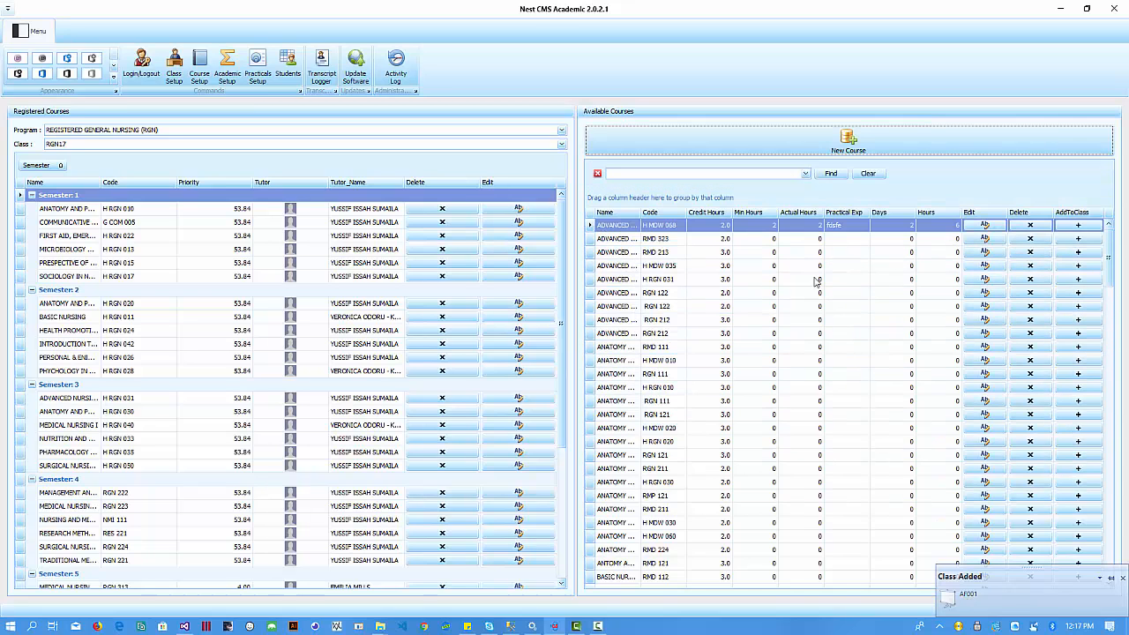
left_click(744, 175)
type("afr")
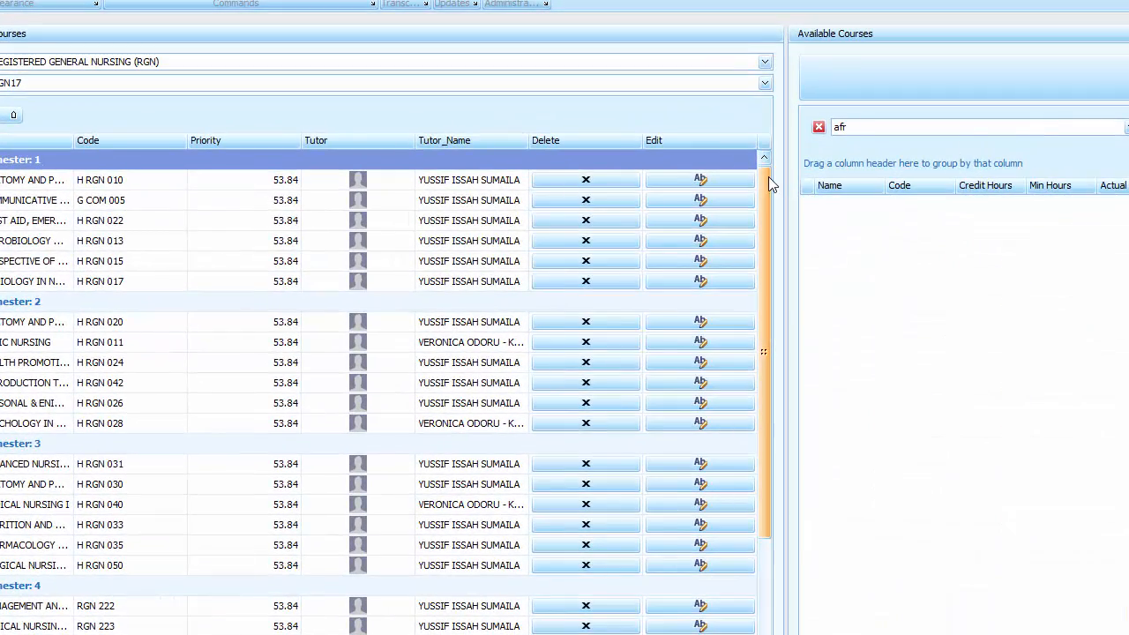
key("BackSpace")
key("BackSpace")
key("BackSpace")
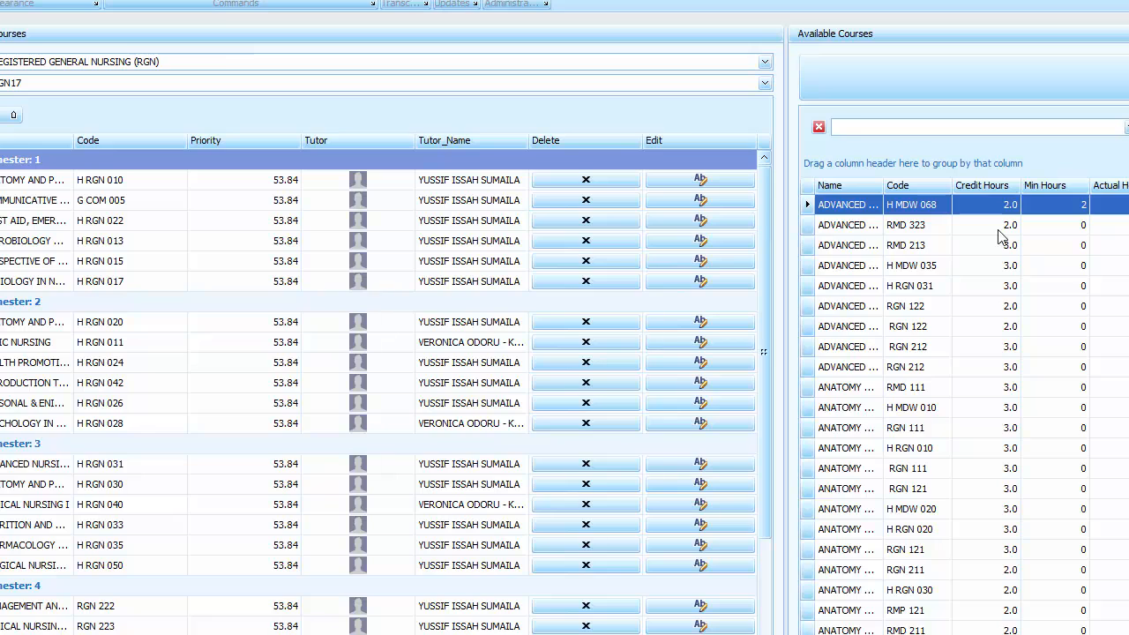
scroll(1050, 370, "down", 10)
Display the registered courses of class RGN18 in the REGISTERED GENERAL NURSING (RGN) program
left_click(77, 84)
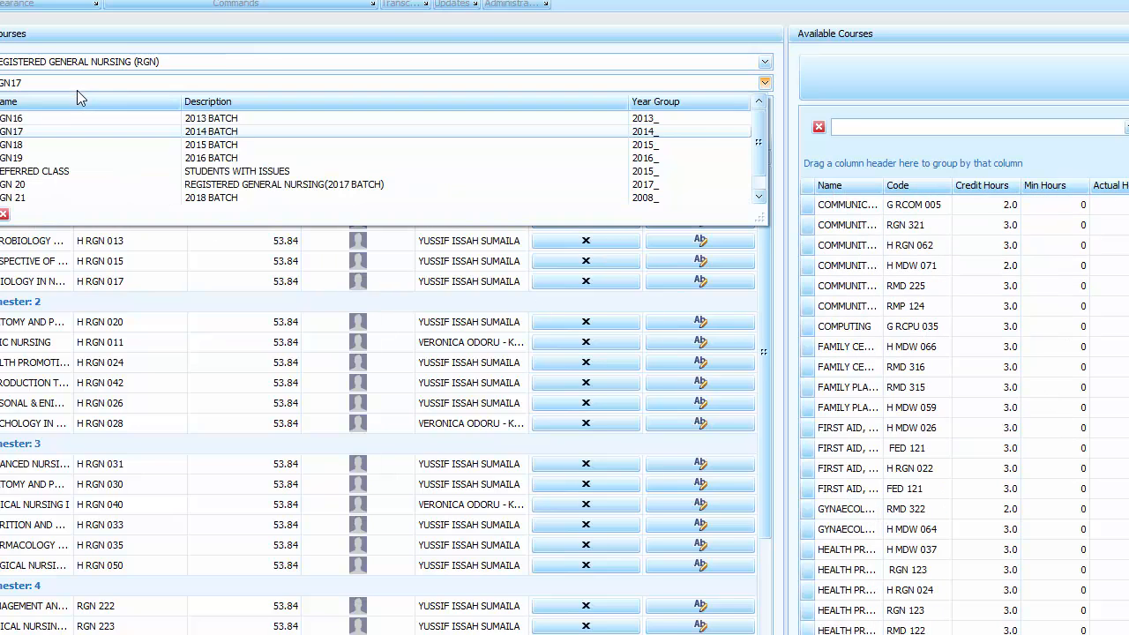
left_click(55, 137)
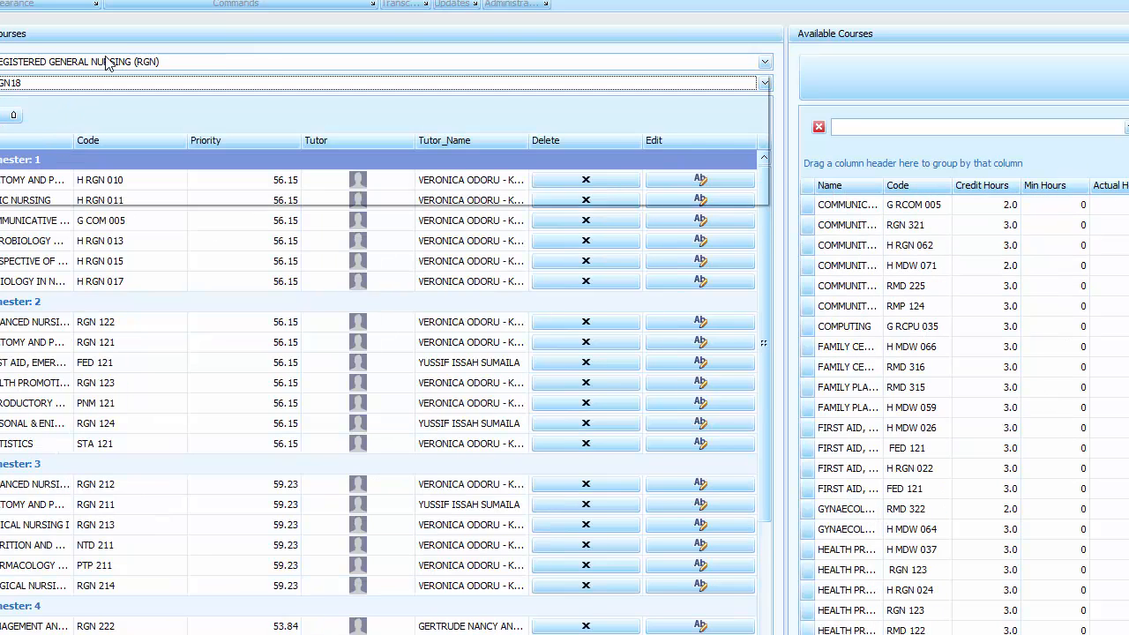
left_click(111, 63)
left_click(110, 63)
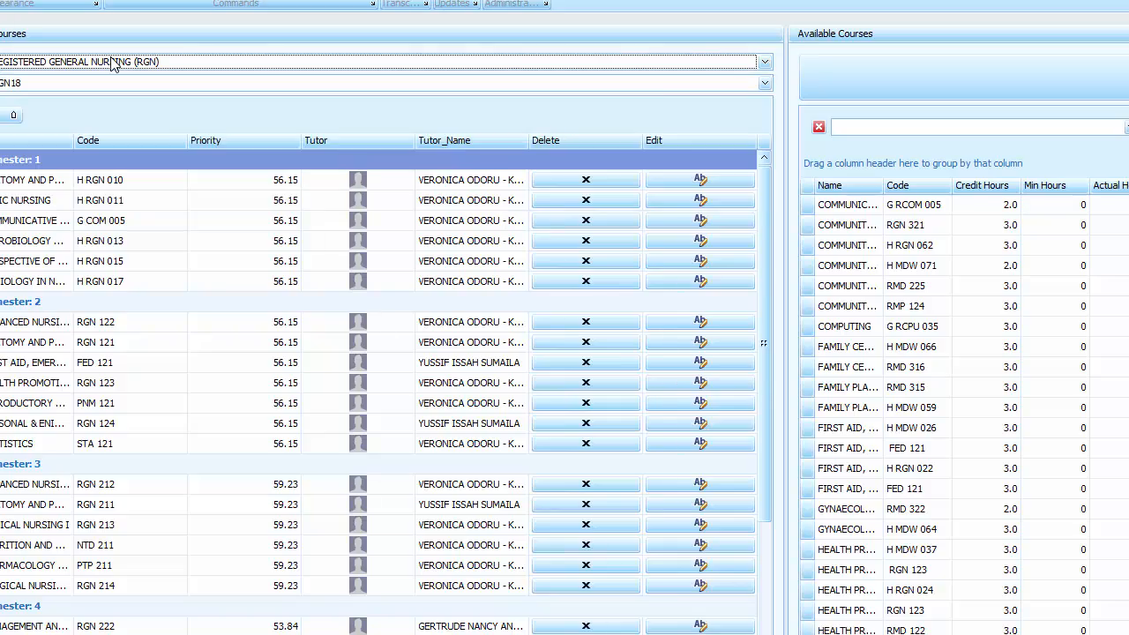
left_click(113, 67)
left_click(107, 105)
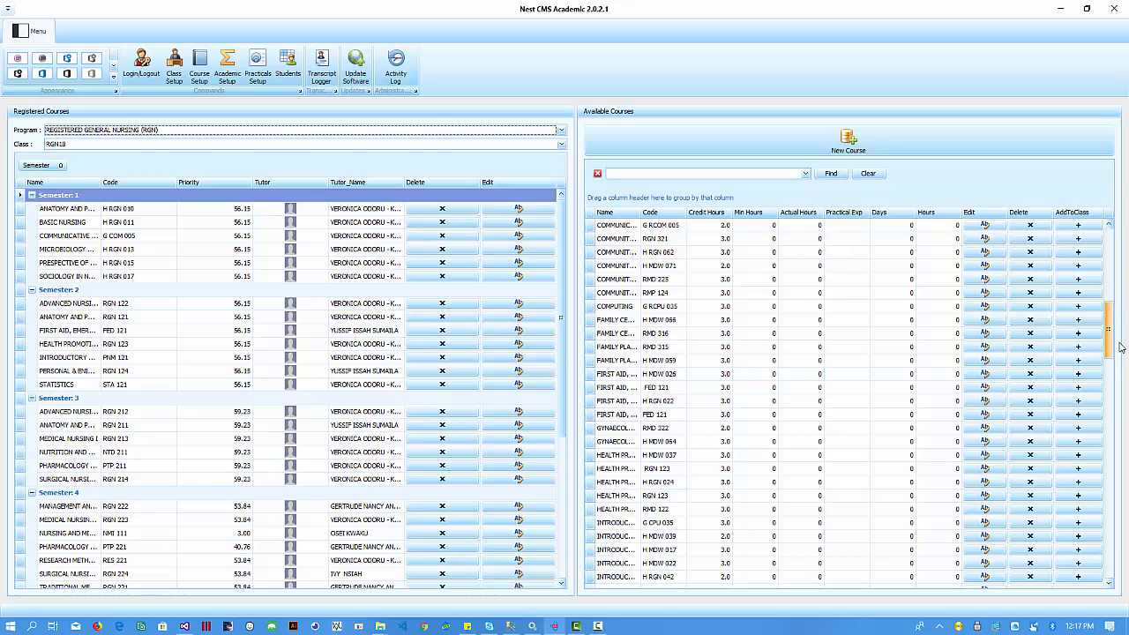
left_click_drag(1110, 347, 1110, 281)
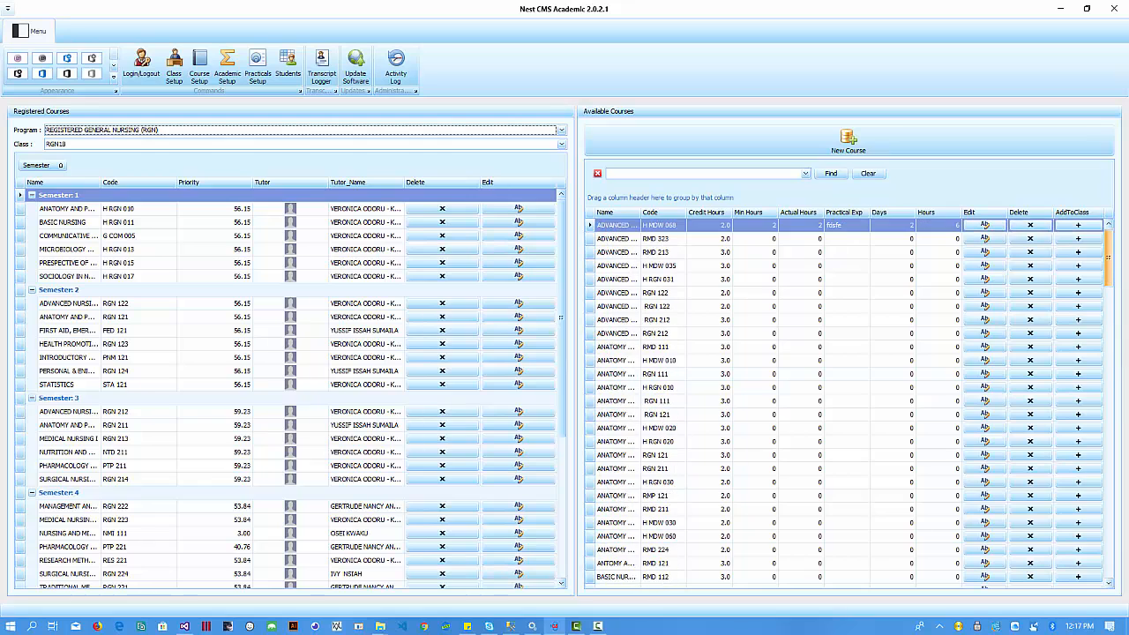
left_click(794, 266)
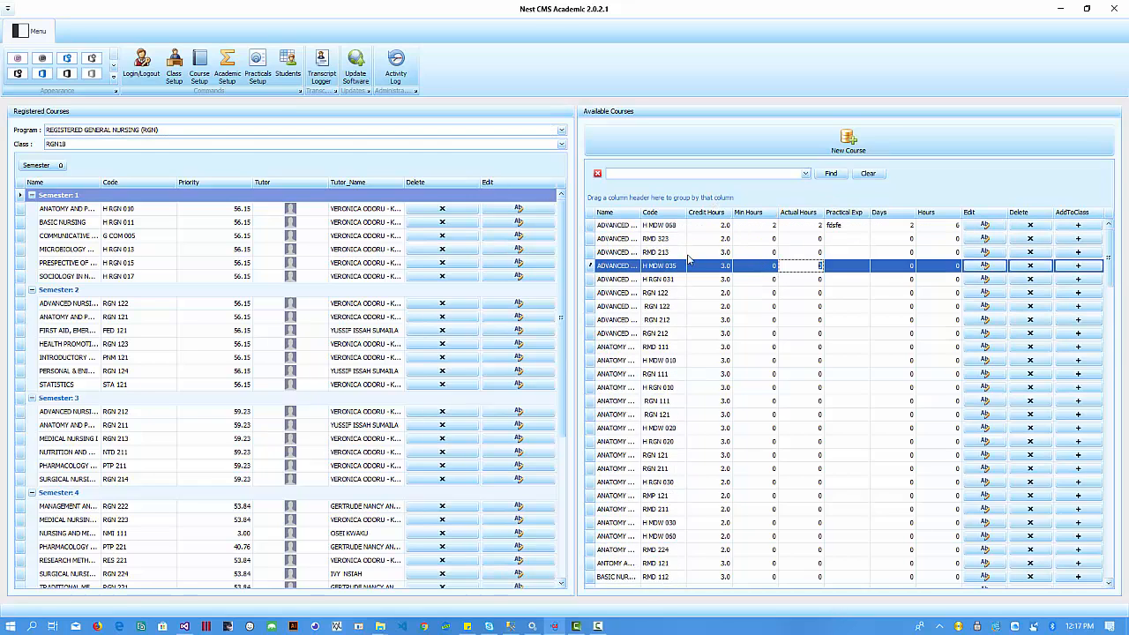
Search the available courses for "stat" and open the first STATISTICS course (STA 121) for editing
left_click(636, 173)
type("stat")
left_click(633, 256)
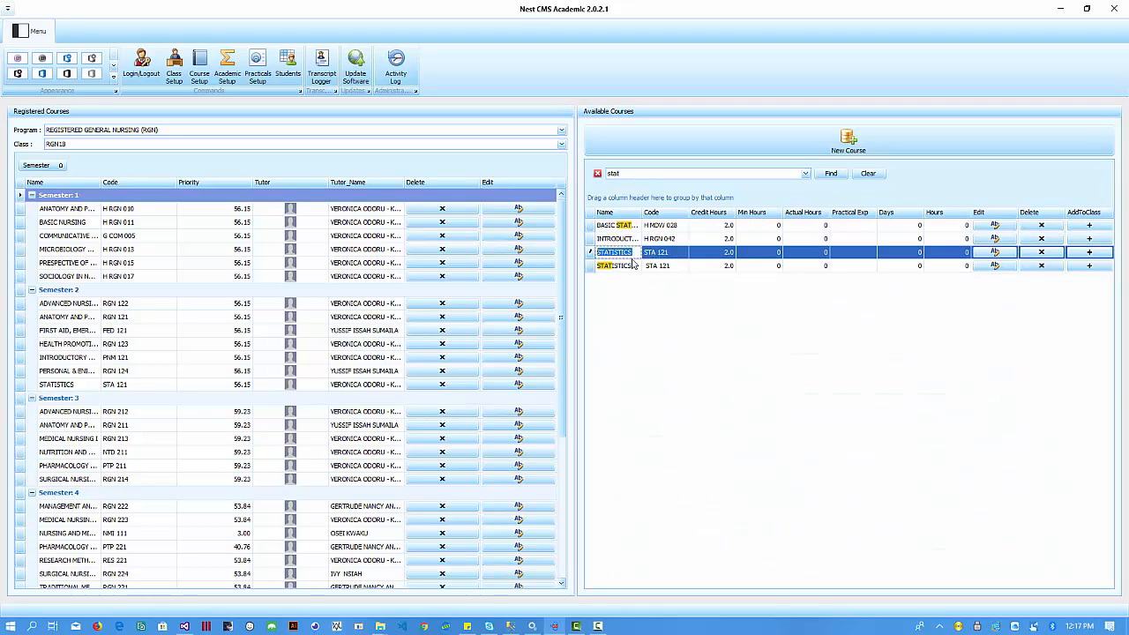
left_click(995, 252)
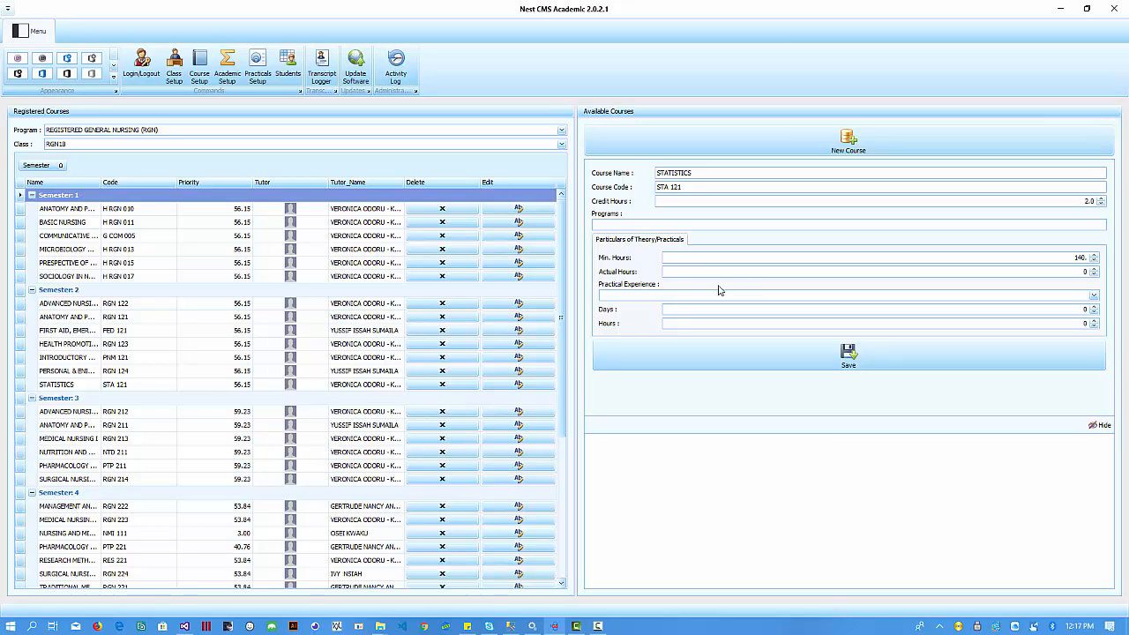
Set Statistics to 14 minimum hours, 32 actual hours, practical experience Medical Nursing, 20 days and 160 hours, save it and close the form
left_click(784, 273)
left_click(1094, 274)
left_click(1059, 295)
type("Media")
type("al Nursing")
key("Tab")
type("20")
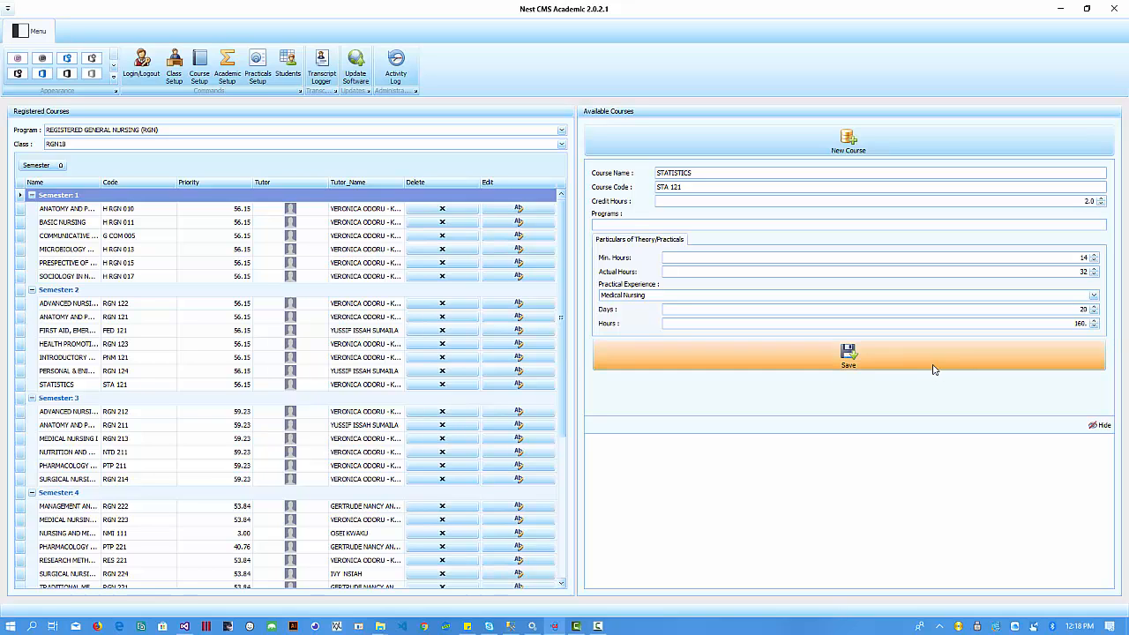
left_click(865, 368)
left_click(1100, 425)
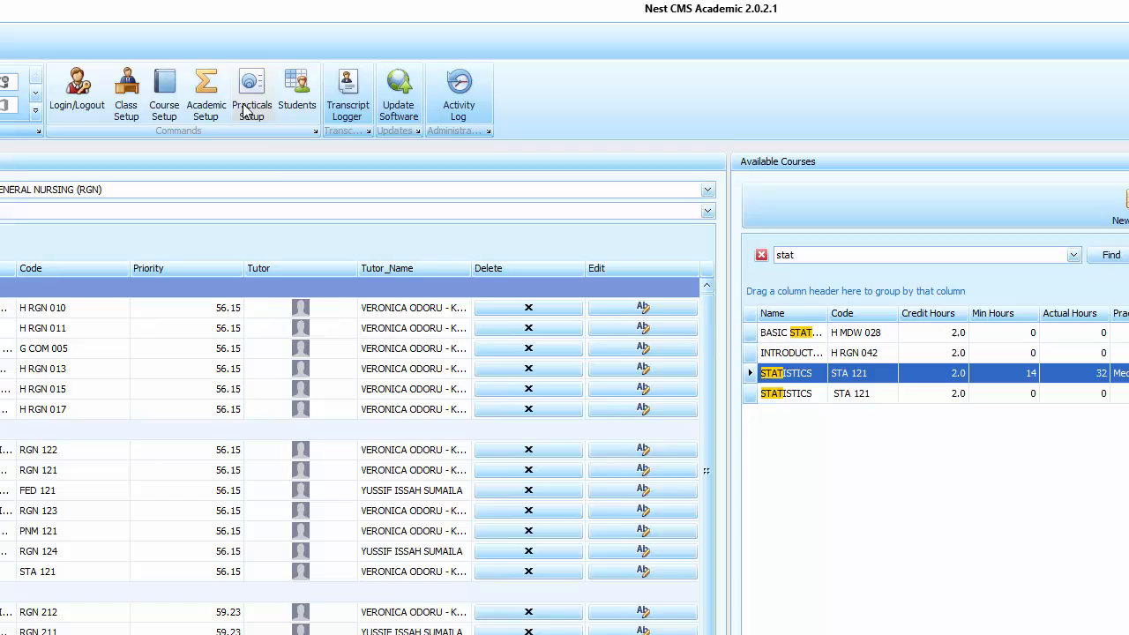
Open the practicals setup, dismiss the notice and choose the last listed student of class RGN17
left_click(247, 110)
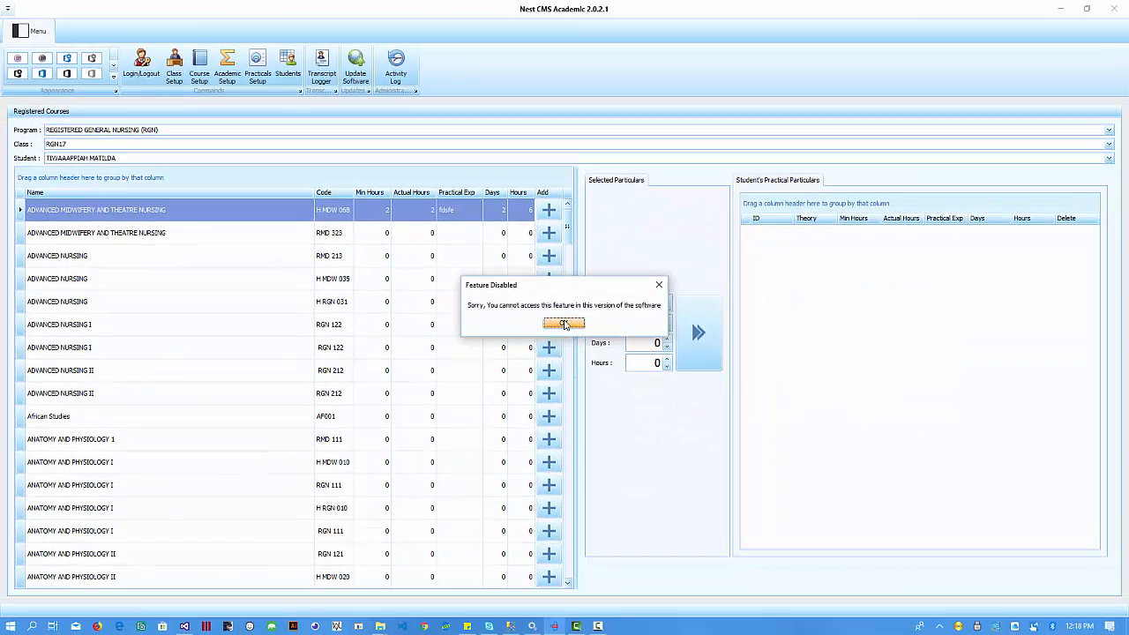
left_click(637, 402)
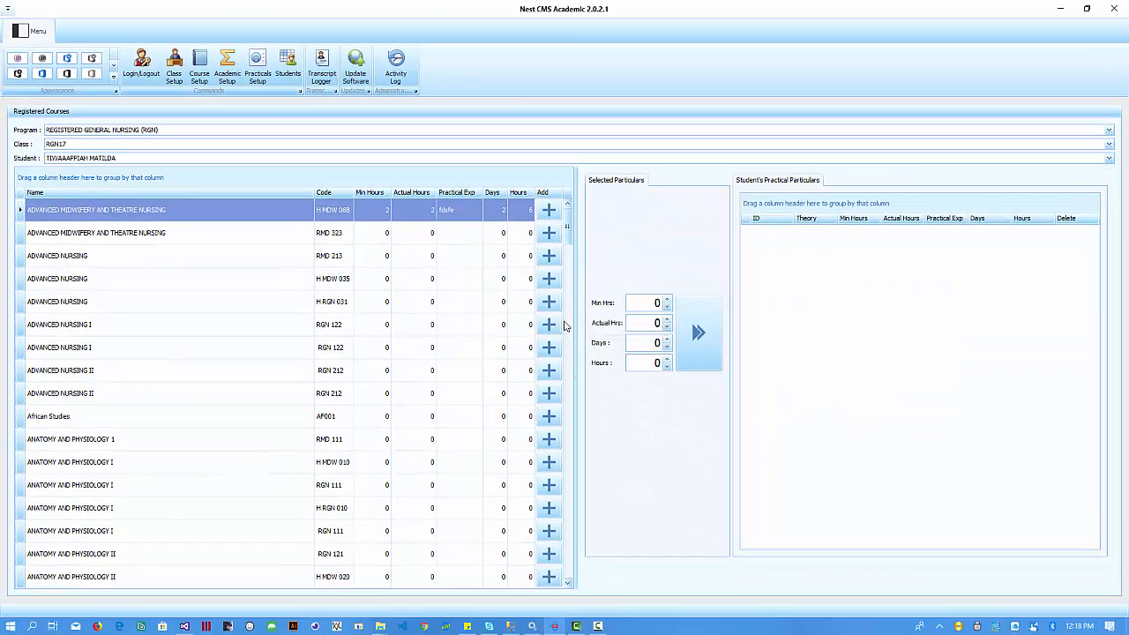
left_click(162, 159)
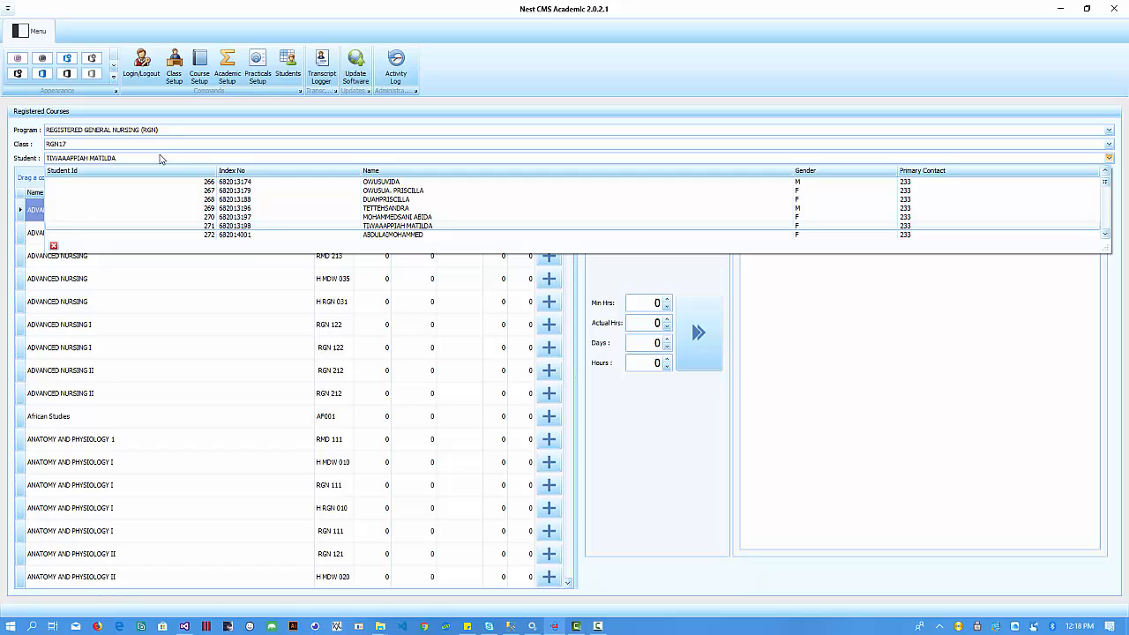
left_click(244, 234)
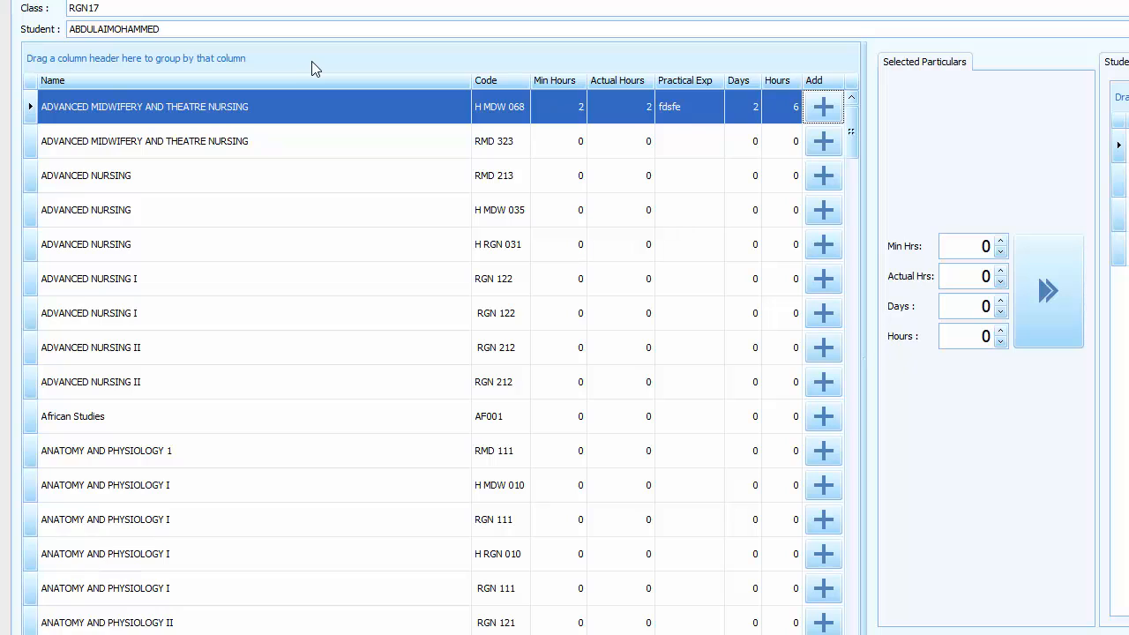
Search the courses for "stat" and add the Statistics course with Medical Nursing experience to the student's practical particulars
key("ctrl+f")
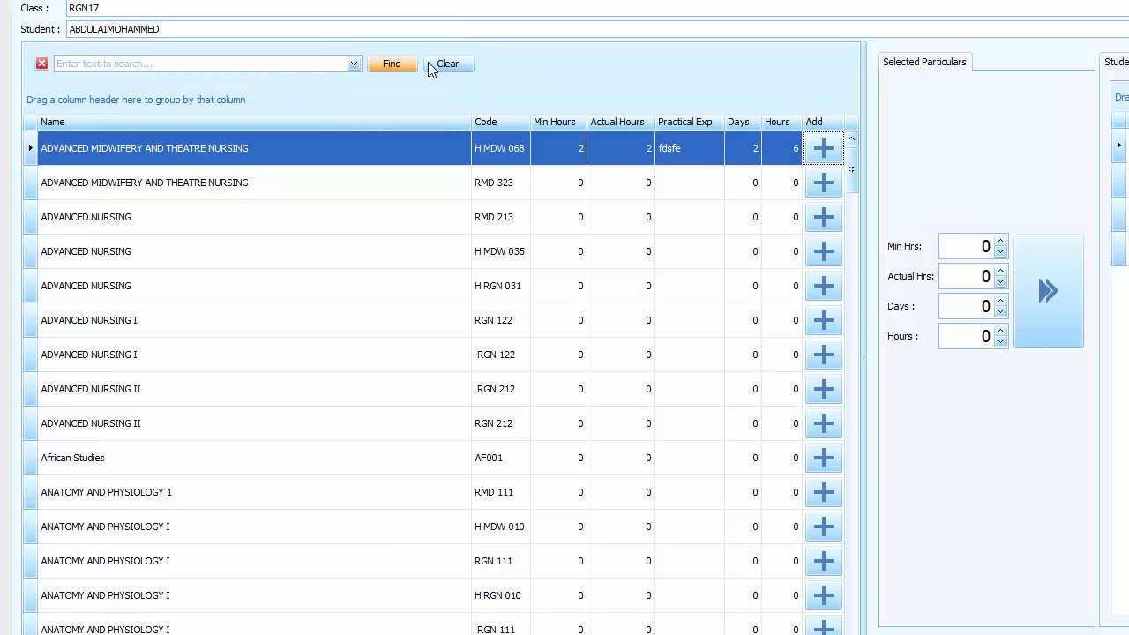
left_click(41, 64)
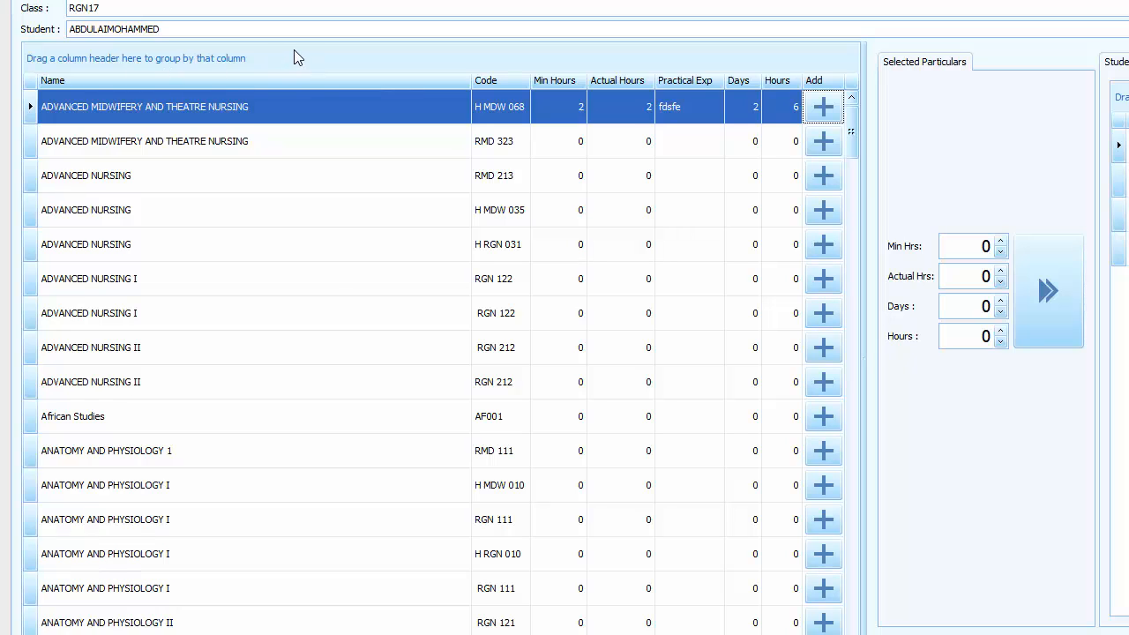
key("ctrl+f")
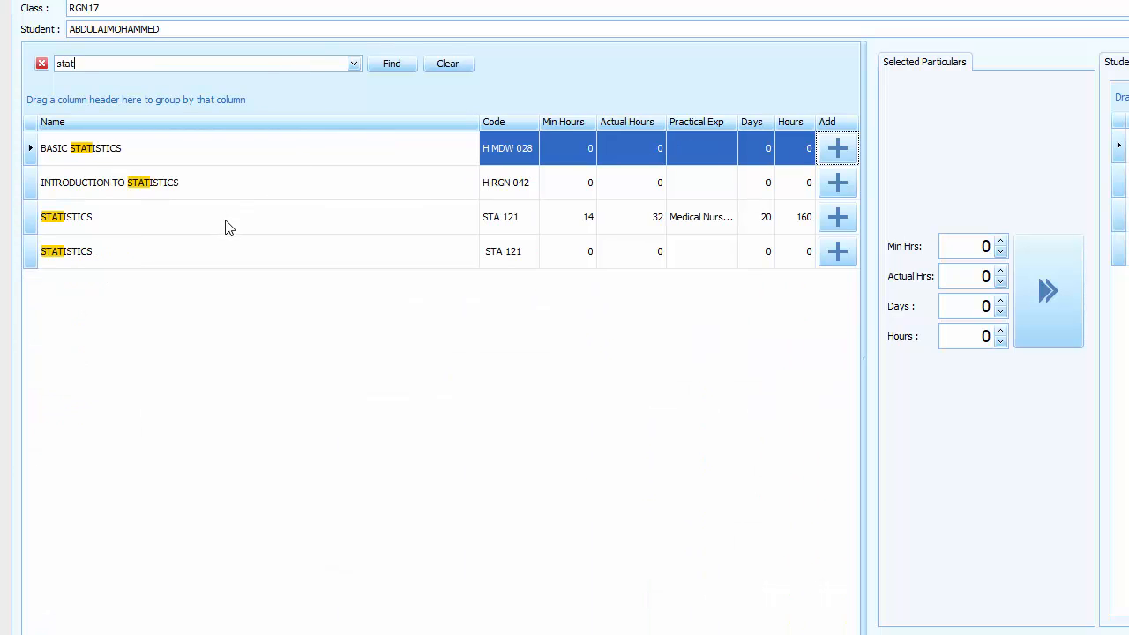
left_click(498, 223)
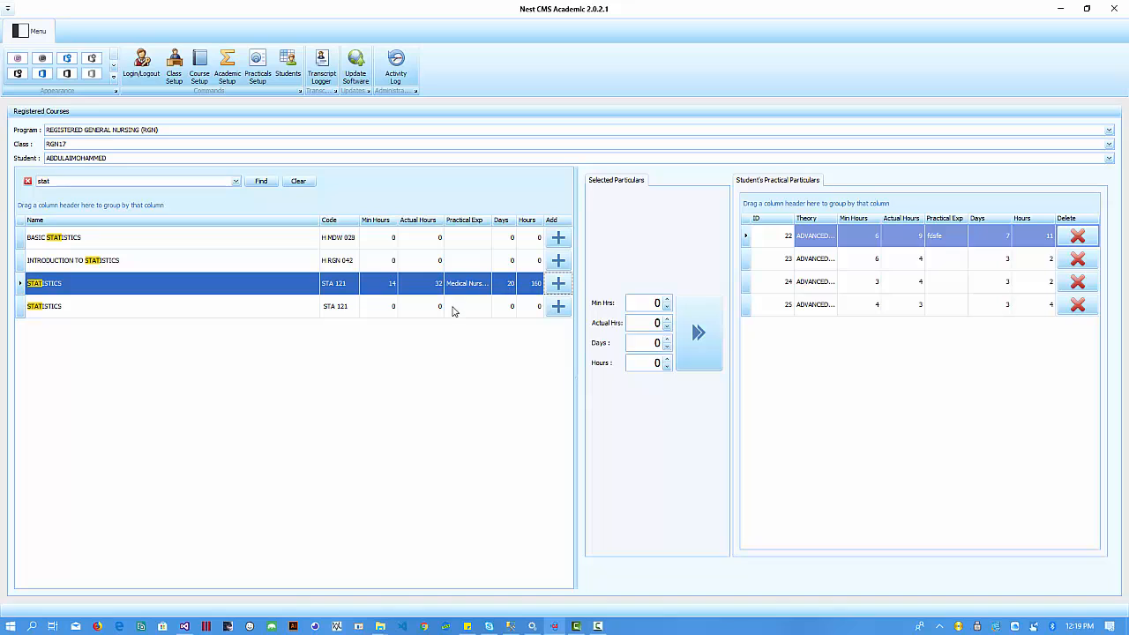
left_click(558, 283)
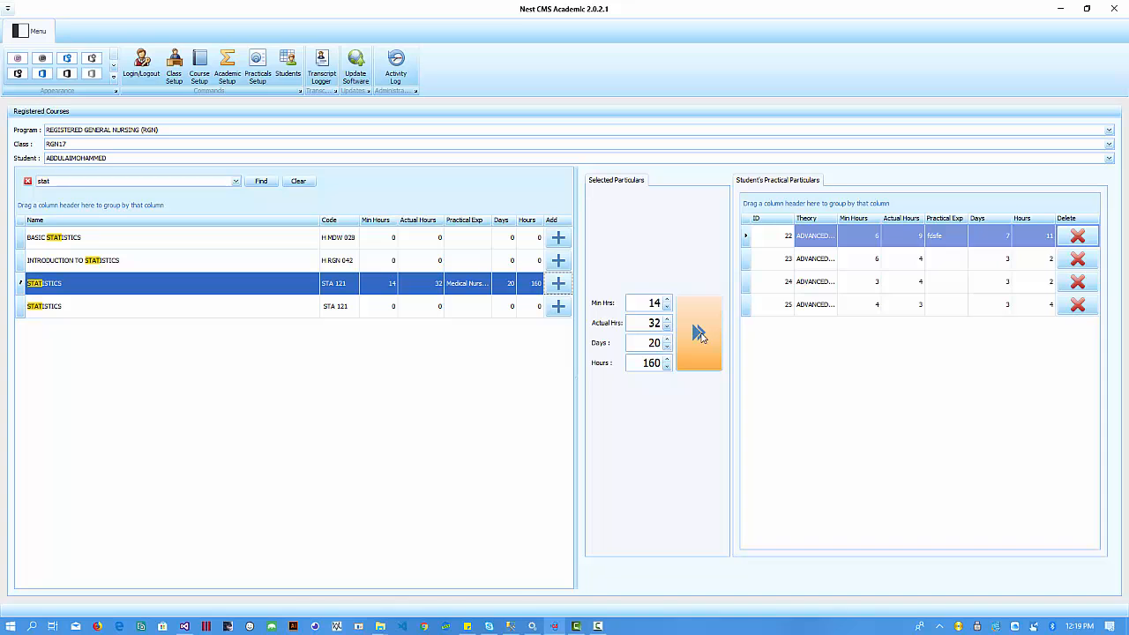
left_click(699, 334)
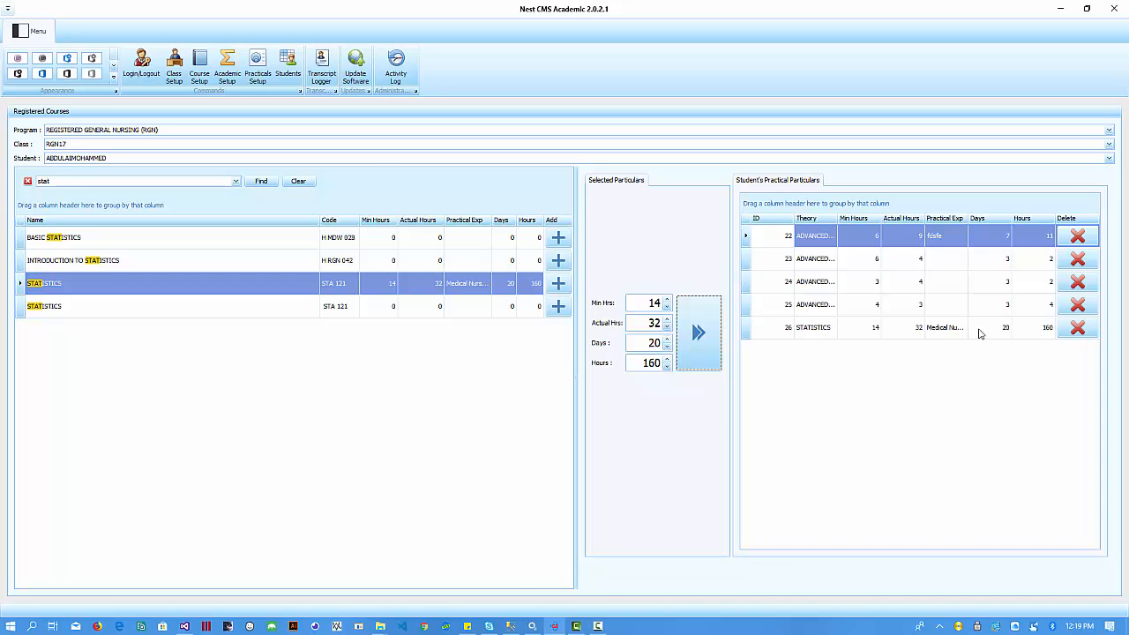
Open the transcript report from the academic setup, enter the student's index number, and preview the transcript in a maximized window
left_click(227, 63)
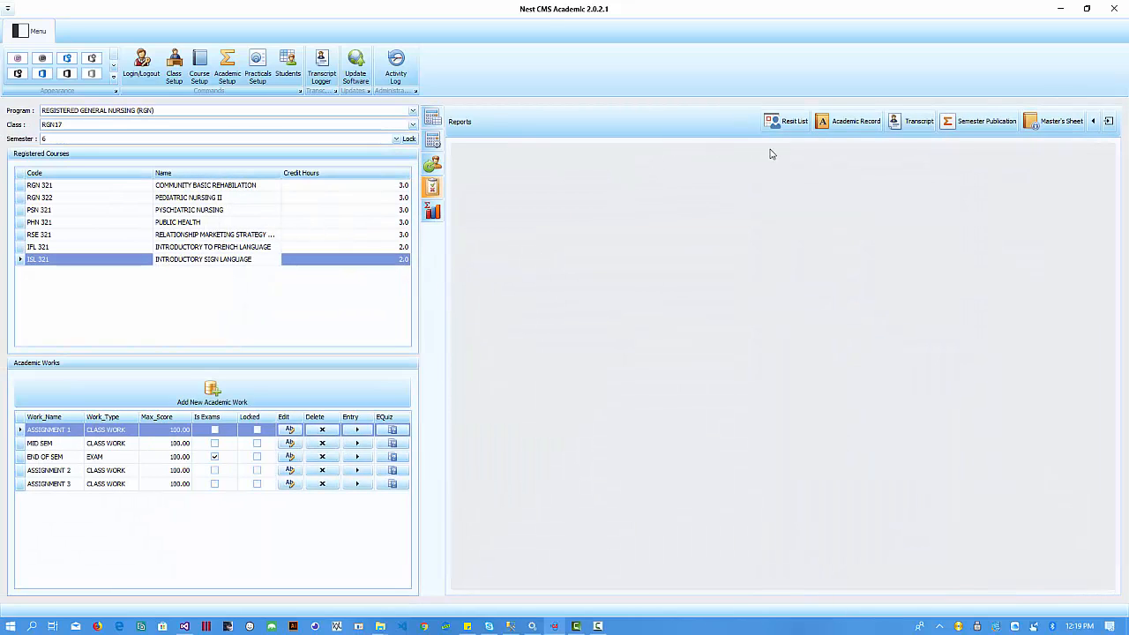
left_click(914, 124)
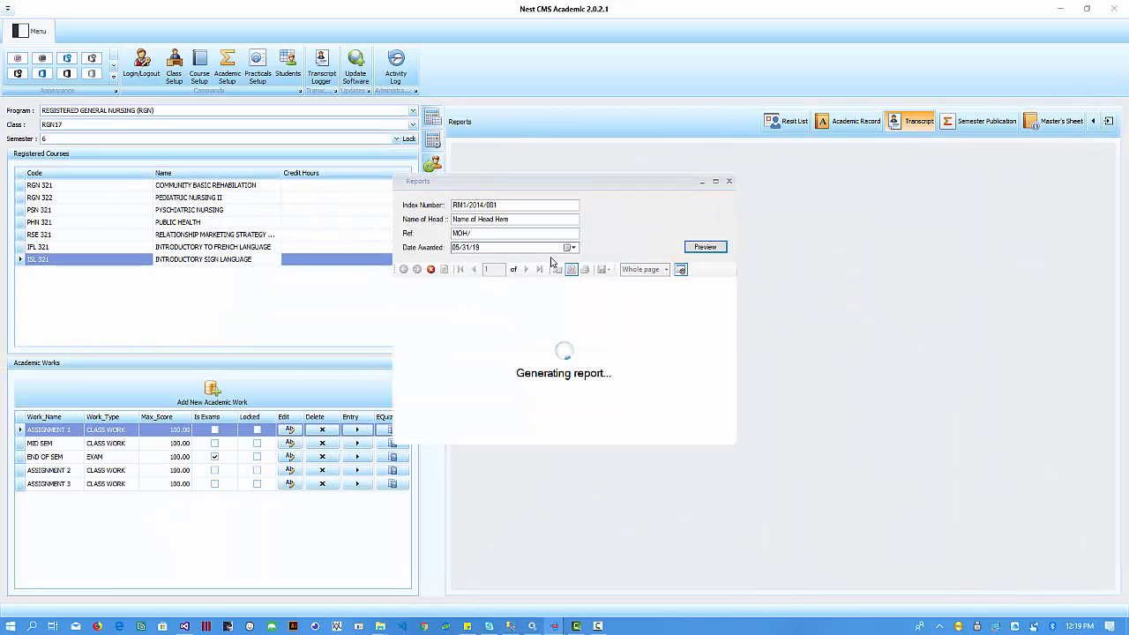
left_click_drag(534, 207, 395, 208)
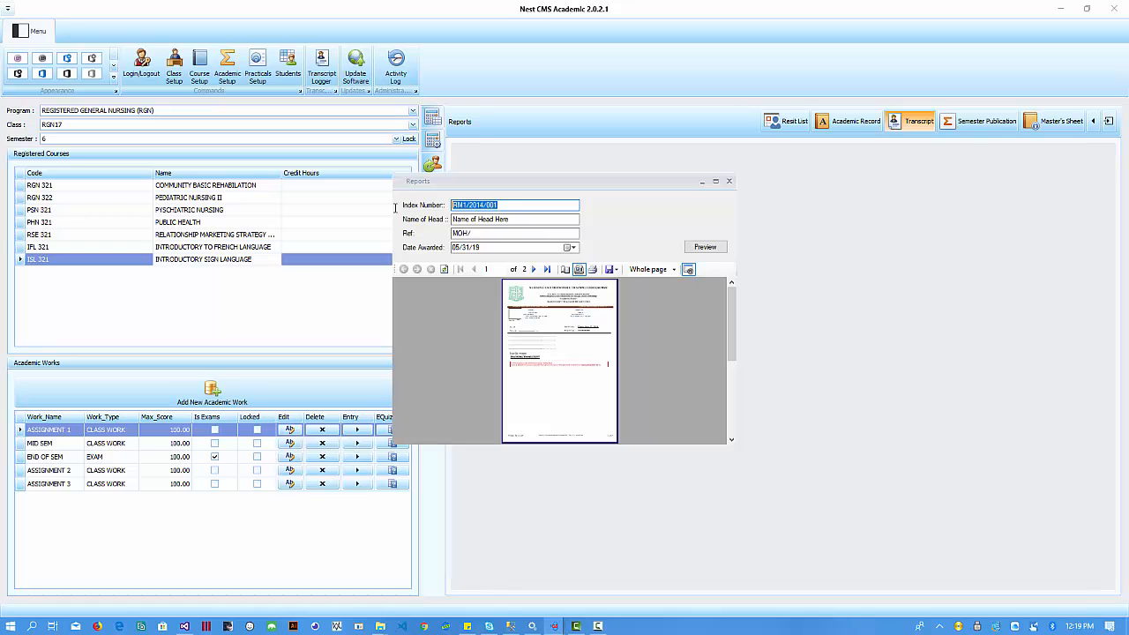
type("682014001")
left_click(713, 249)
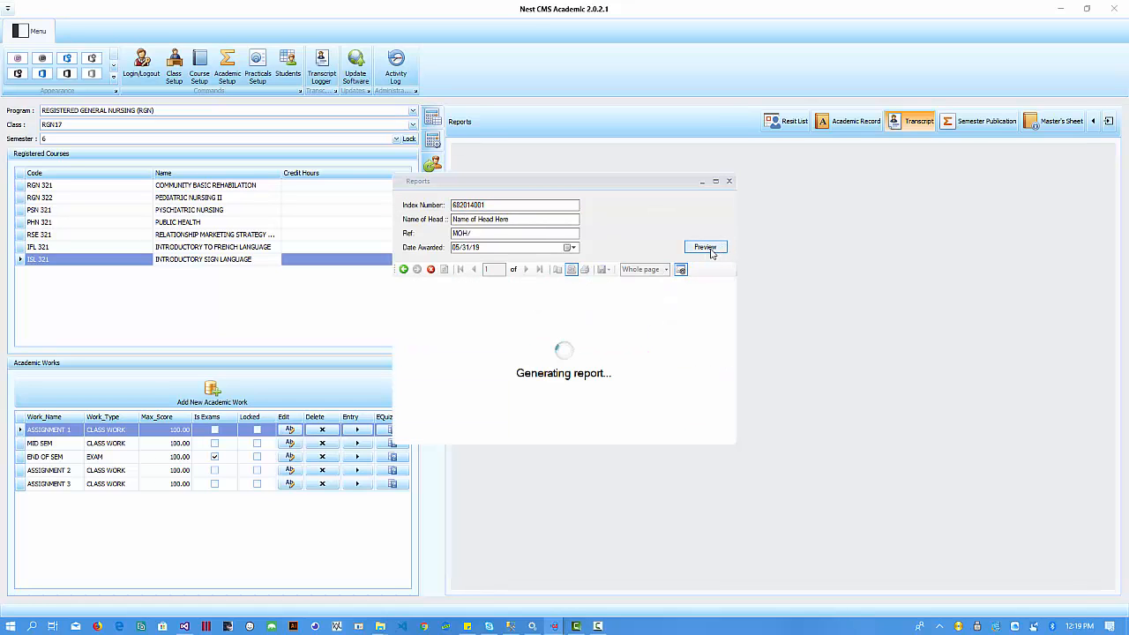
left_click(716, 180)
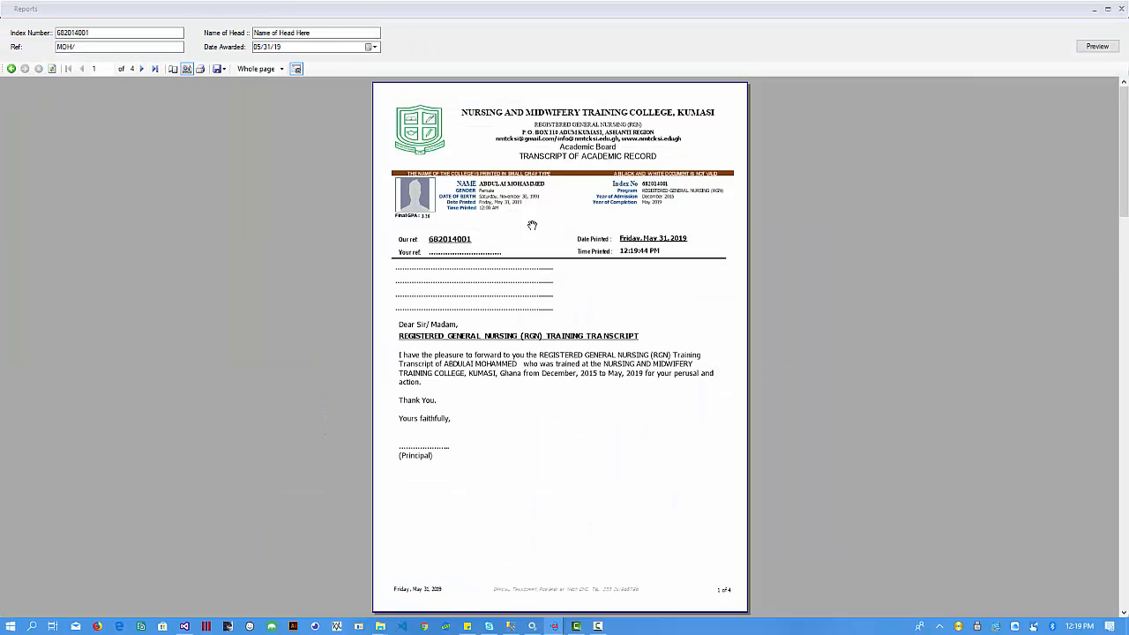
Examine the transcript pages, especially the grading scheme and the Summary of Theory and Practical Instruction Periods
scroll(580, 244, "down", 5)
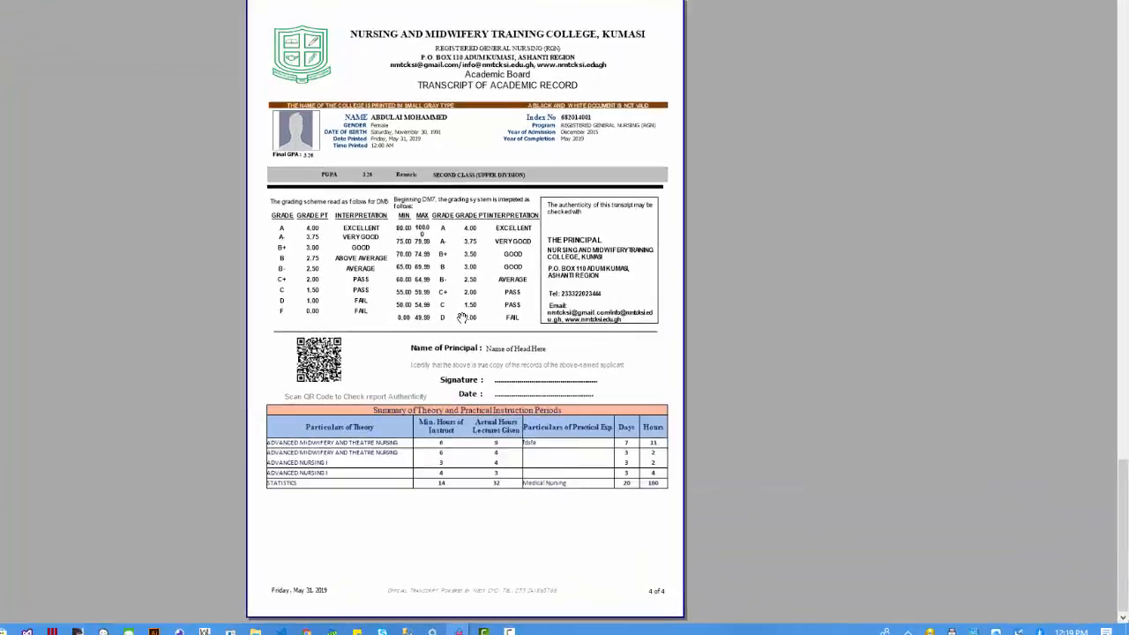
scroll(461, 318, "up", 1)
scroll(644, 318, "down", 3)
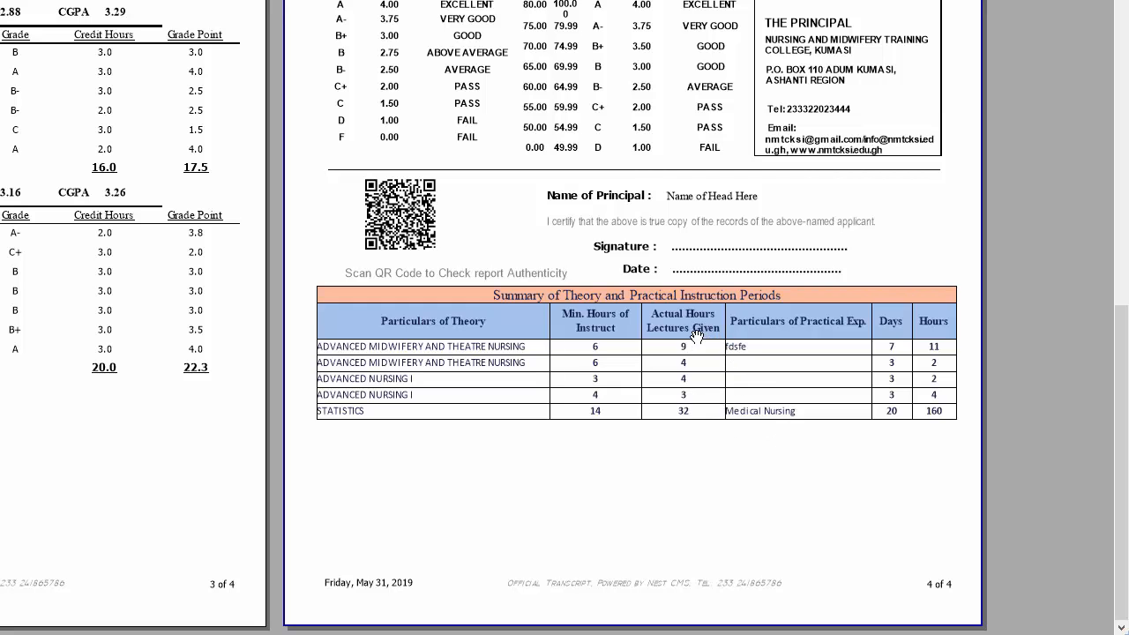
scroll(618, 353, "up", 3)
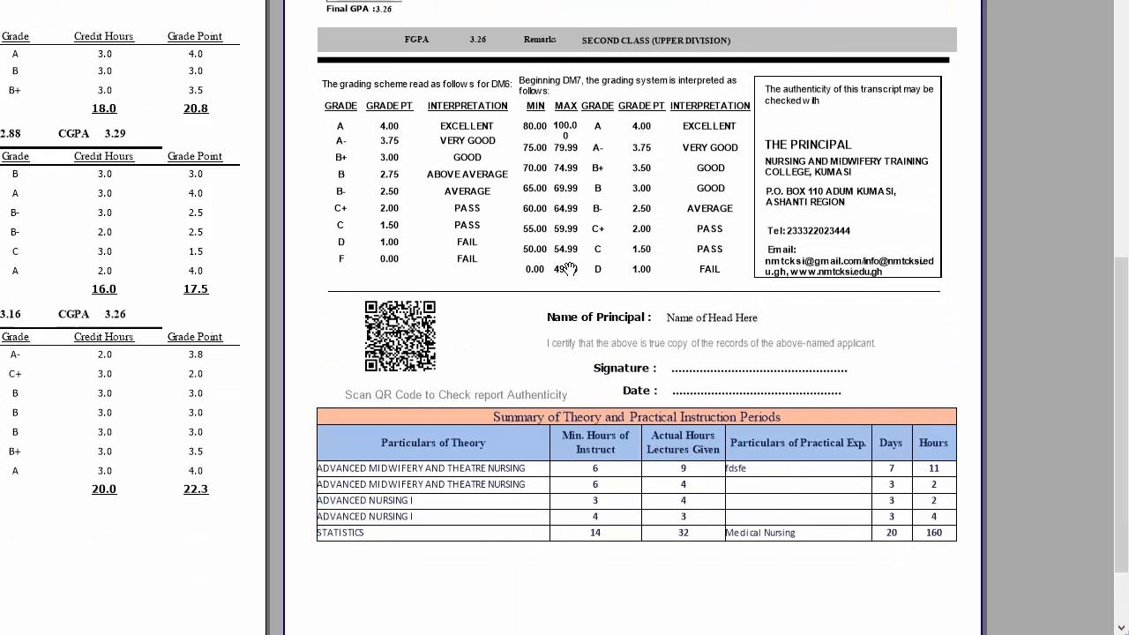
scroll(567, 269, "down", 3)
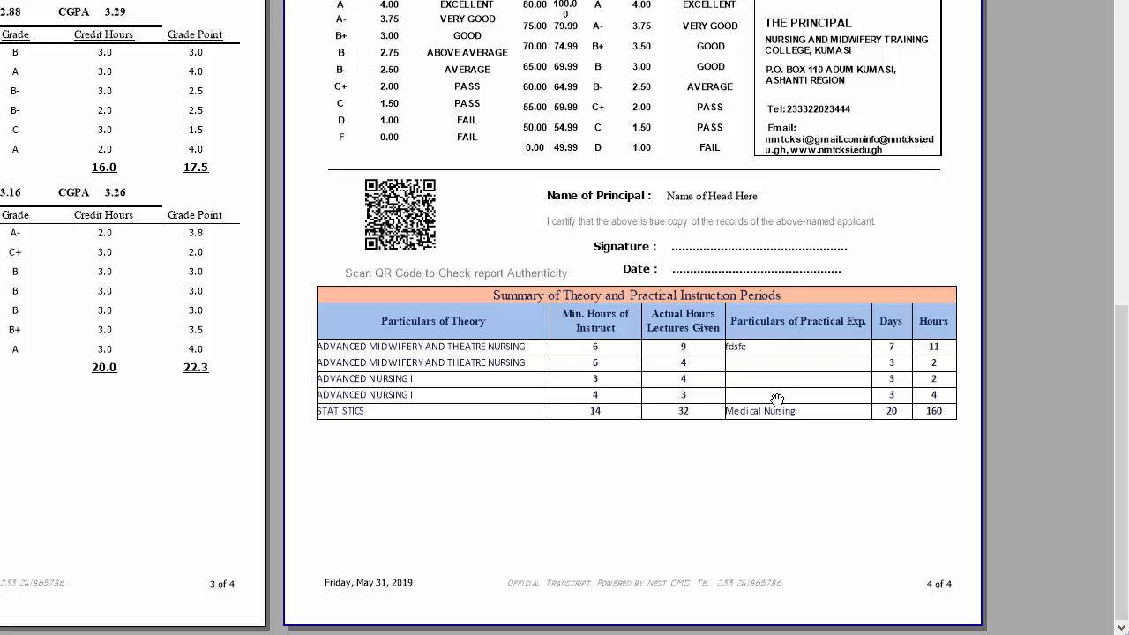
scroll(763, 415, "down", 1)
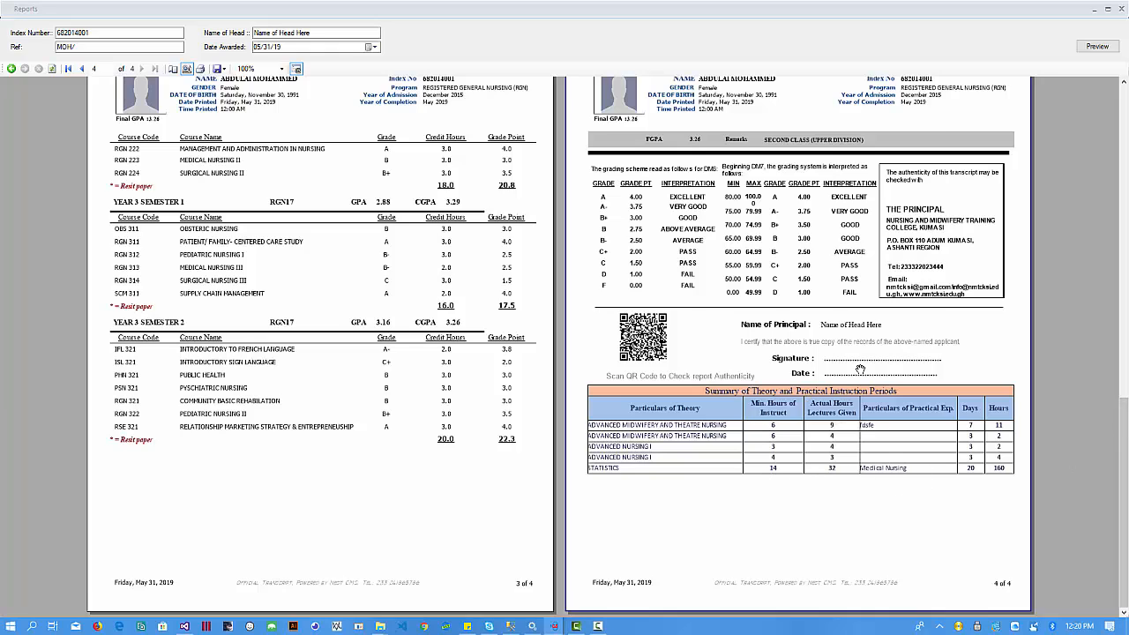
scroll(861, 369, "up", 10)
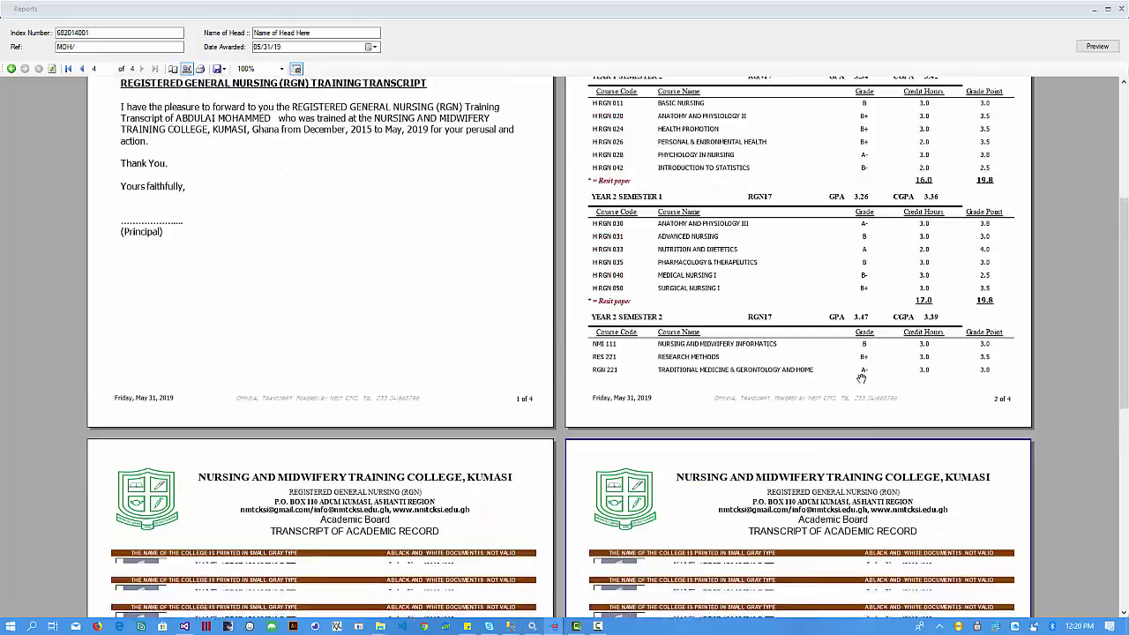
scroll(861, 377, "down", 10)
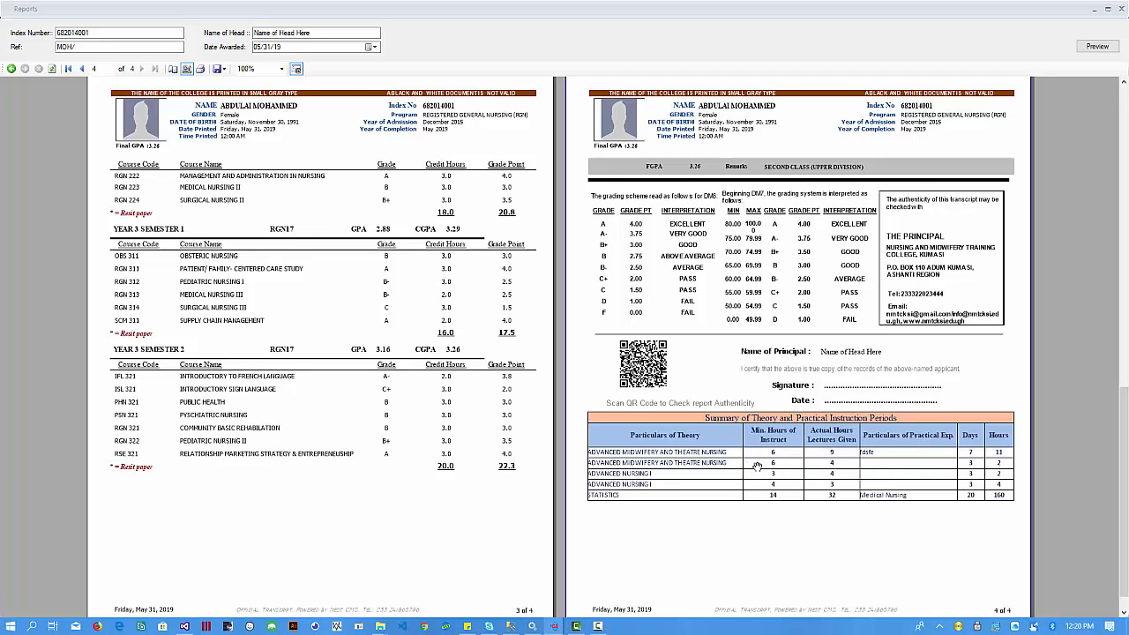
Close the transcript report, return to the practicals setup and delete every entry from the student's practical particulars, starting with Statistics
left_click(1122, 9)
left_click(255, 77)
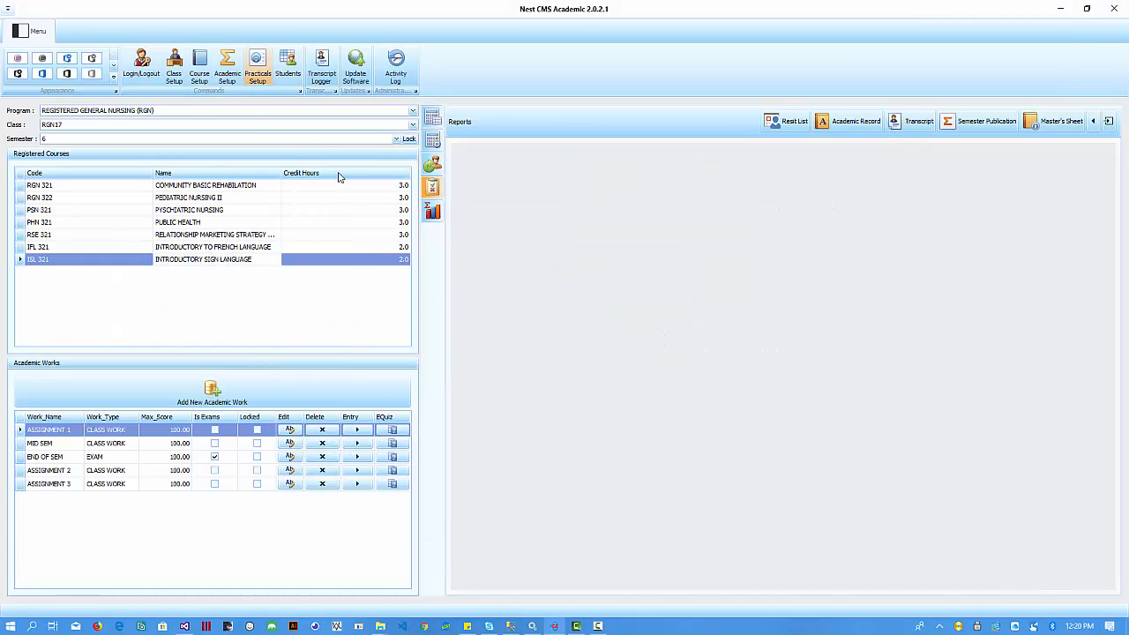
left_click(557, 324)
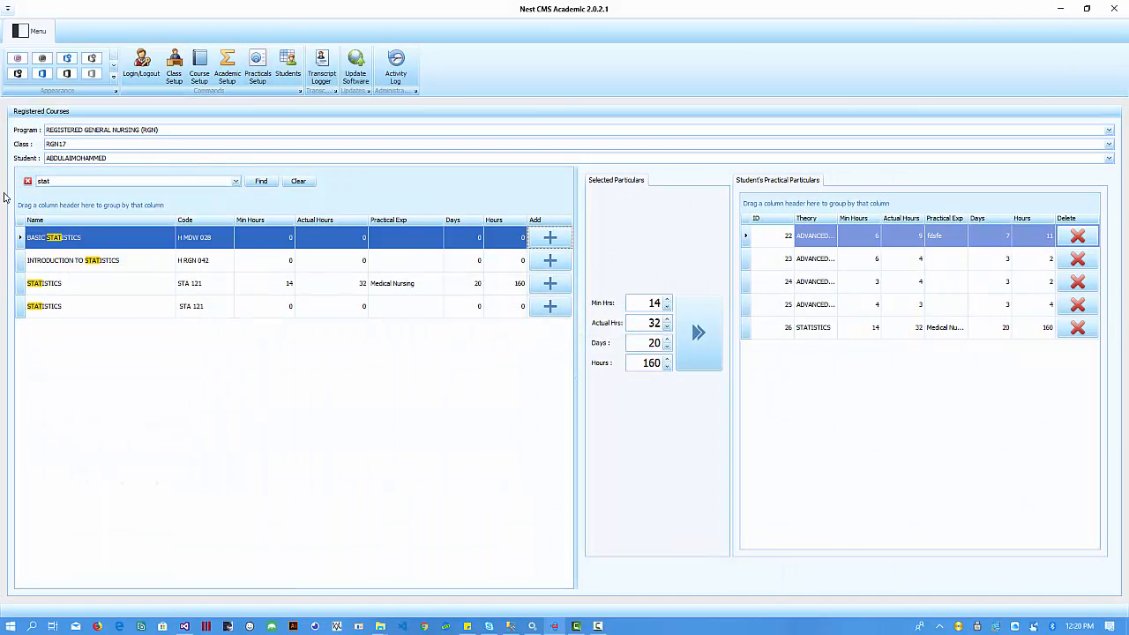
left_click(1078, 327)
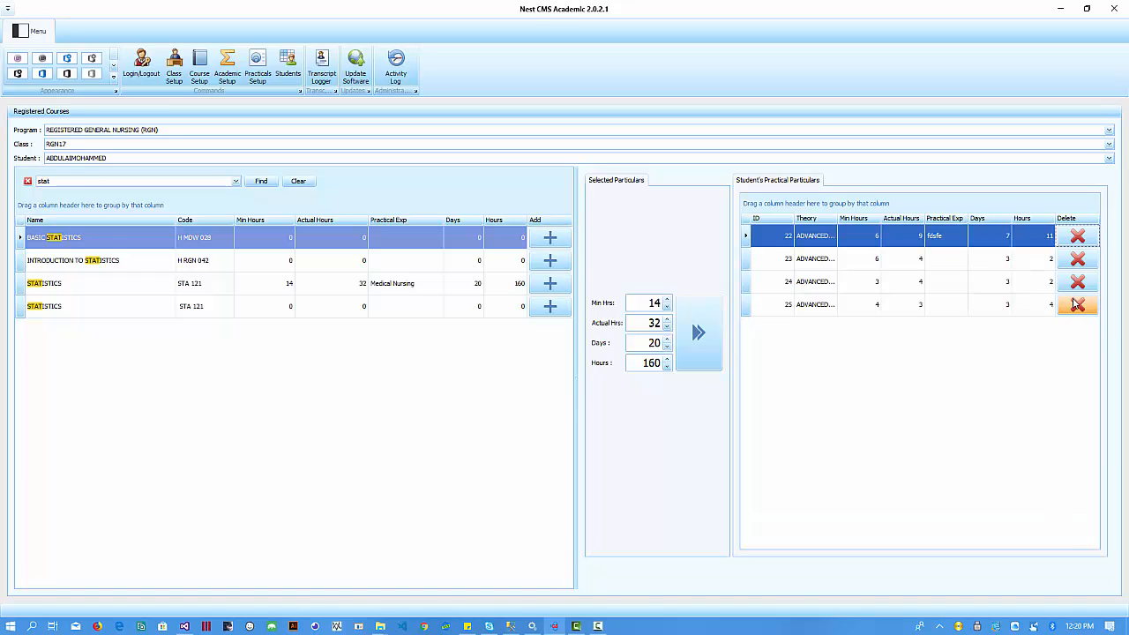
left_click(1078, 305)
left_click(1078, 282)
left_click(1078, 258)
left_click(1079, 236)
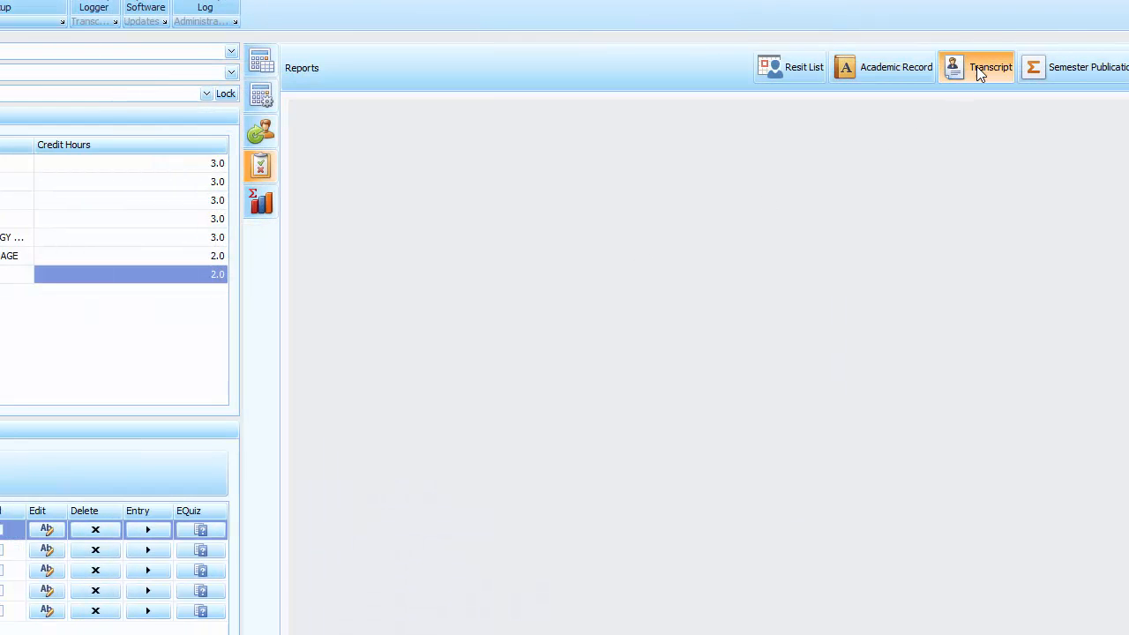
Open the transcript report again, enter the student's index number, and generate the preview in a maximized window
left_click_drag(383, 195, 248, 195)
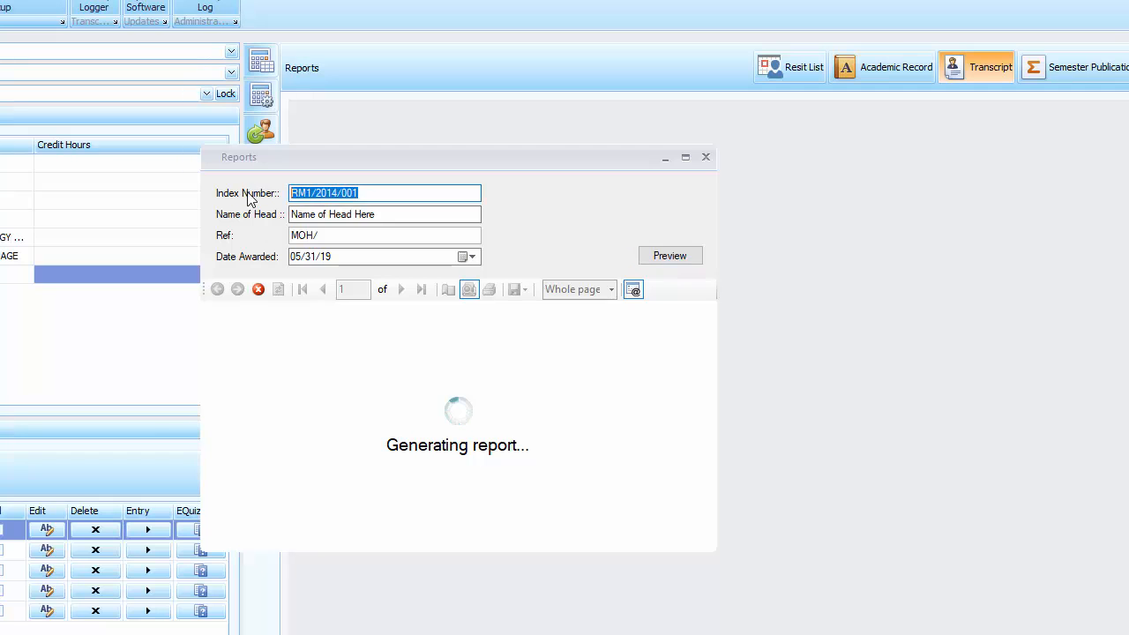
left_click(670, 255)
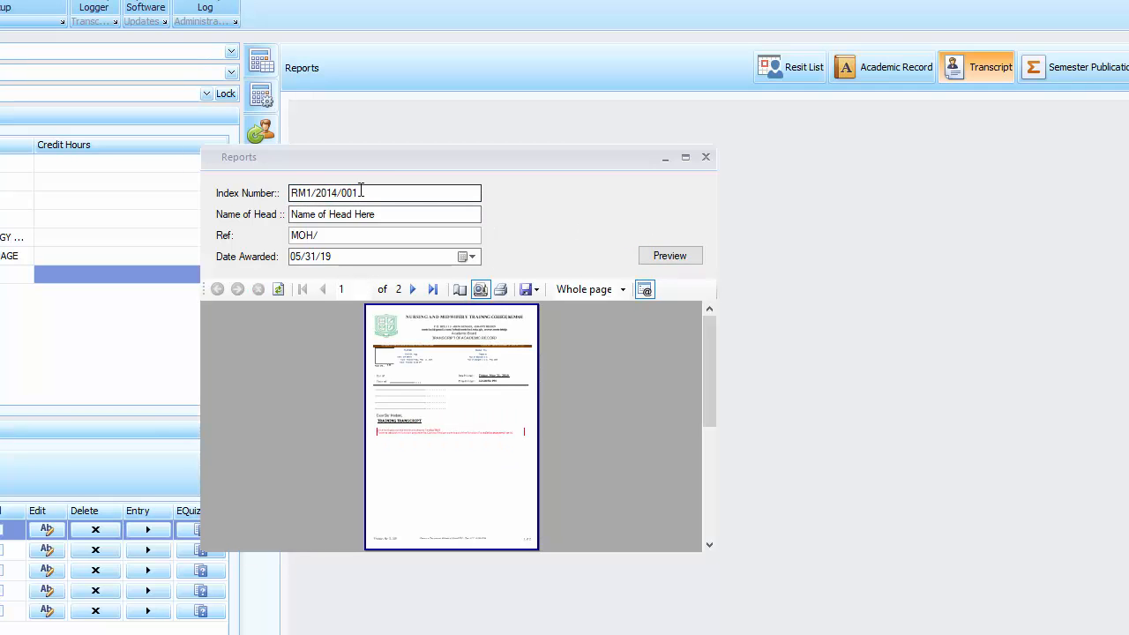
left_click_drag(361, 192, 253, 198)
type("682014001")
left_click(669, 256)
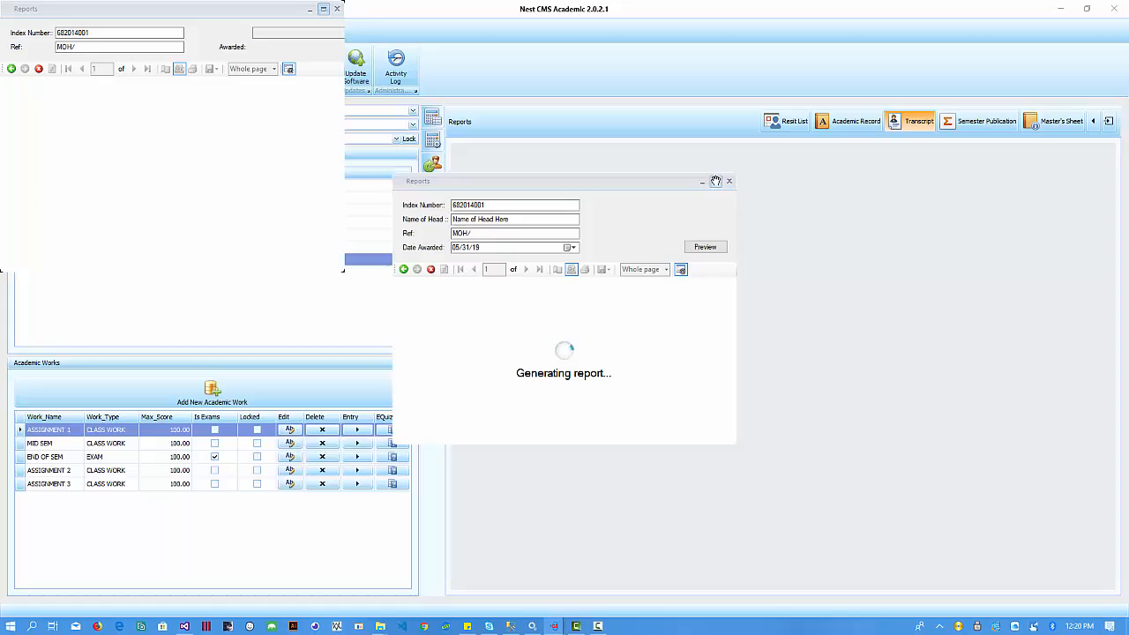
left_click(716, 181)
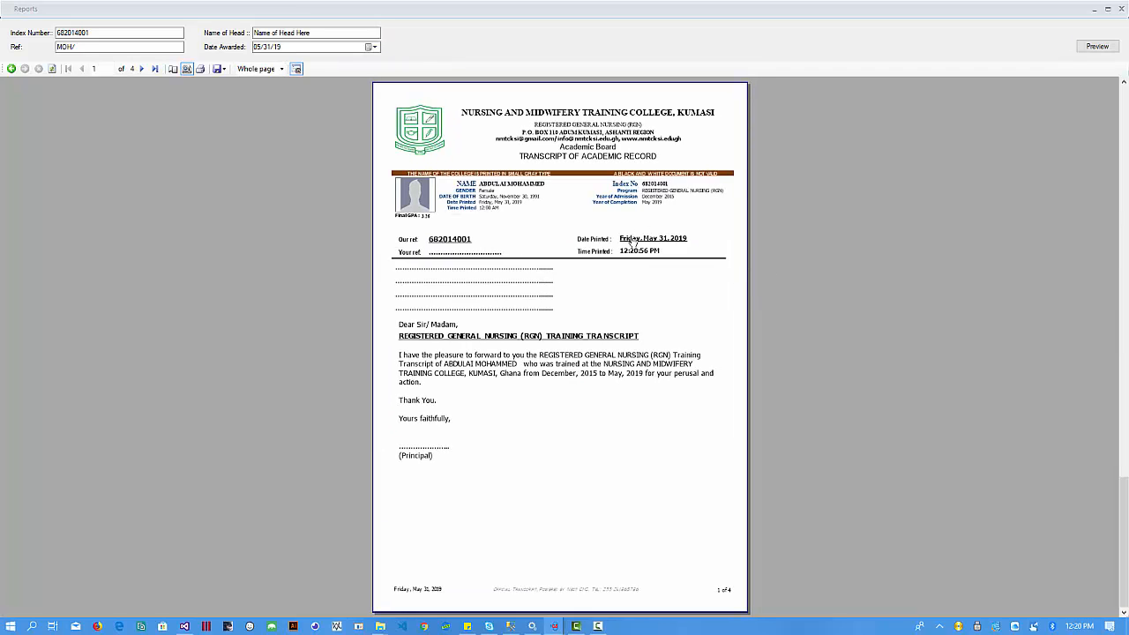
Examine the transcript's last page, checking the Summary of Theory and Practical Instruction Periods for the student's practical particulars
left_click(507, 458)
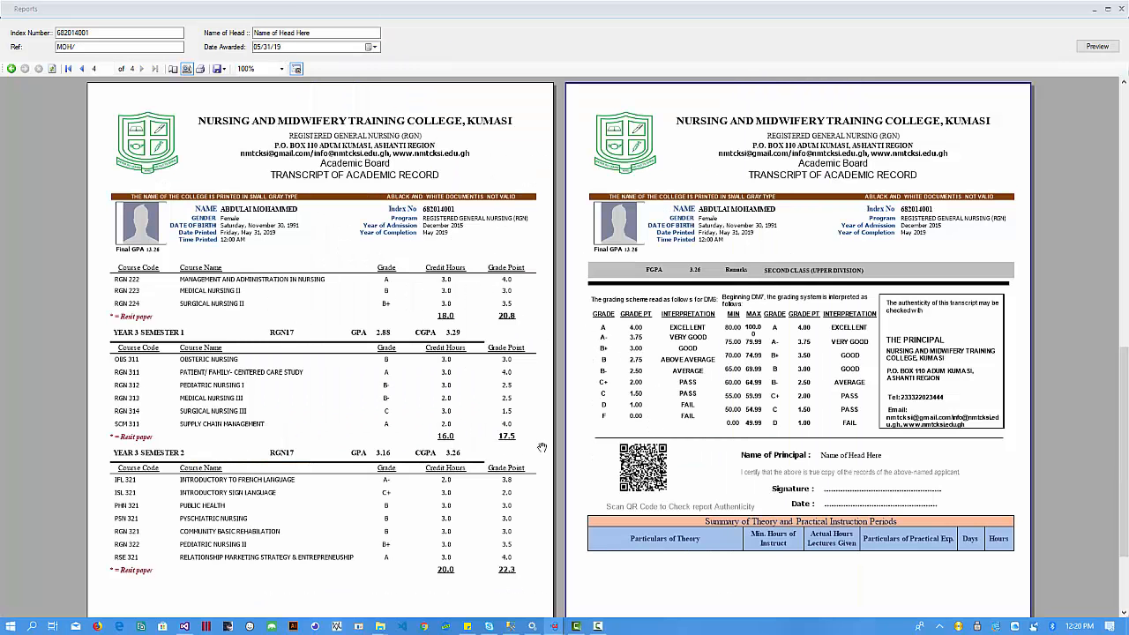
left_click(834, 376)
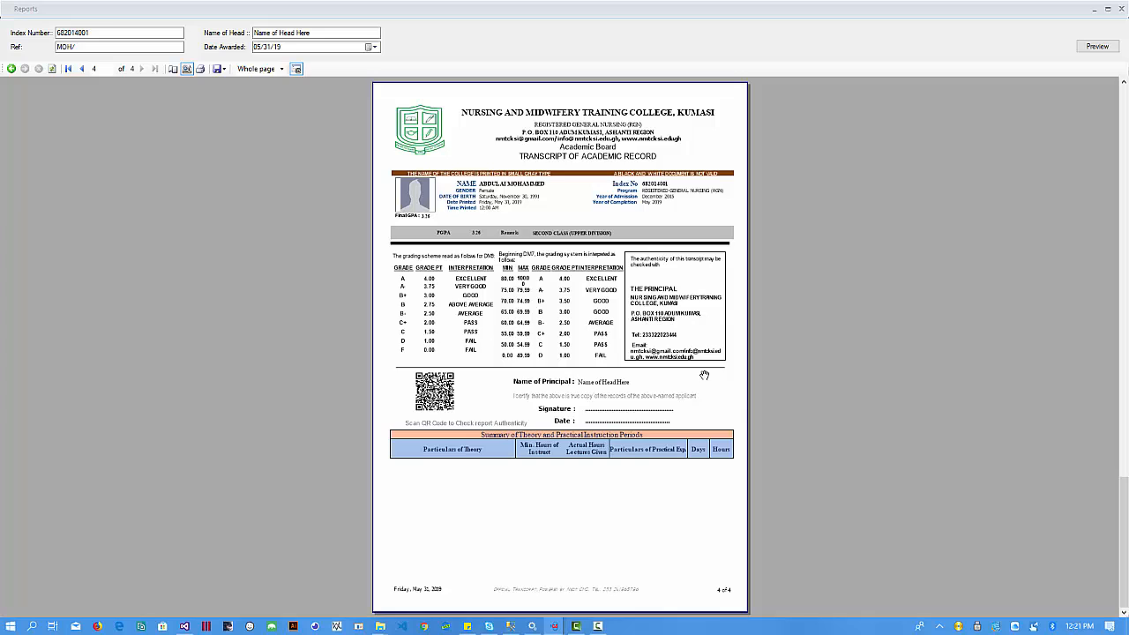
left_click(643, 427)
scroll(857, 436, "down", 3)
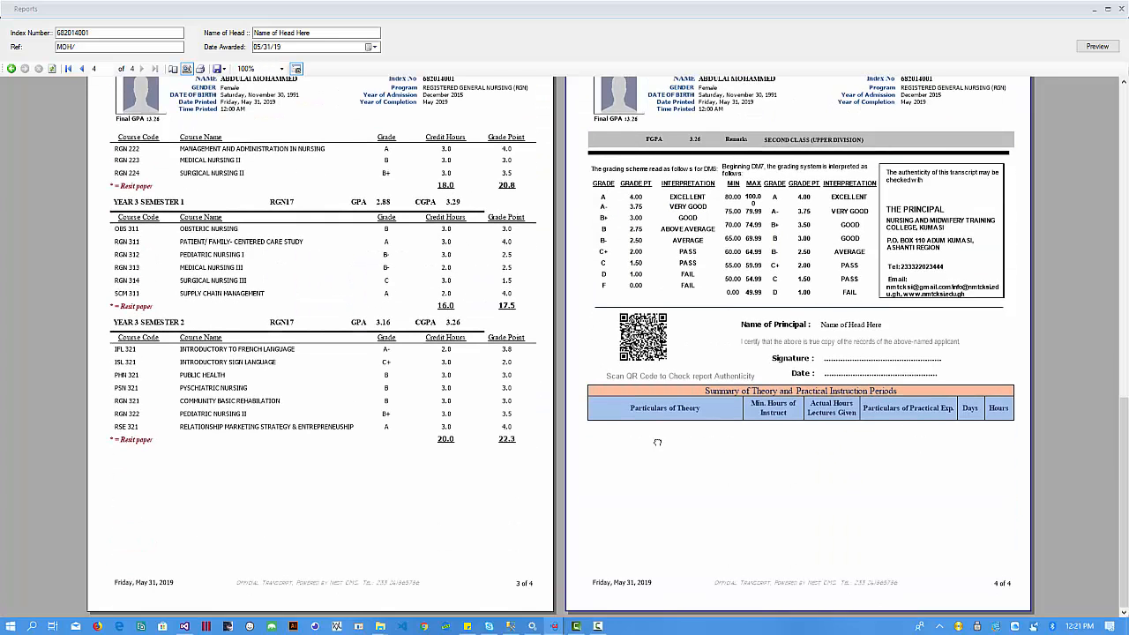
left_click_drag(998, 512, 931, 313)
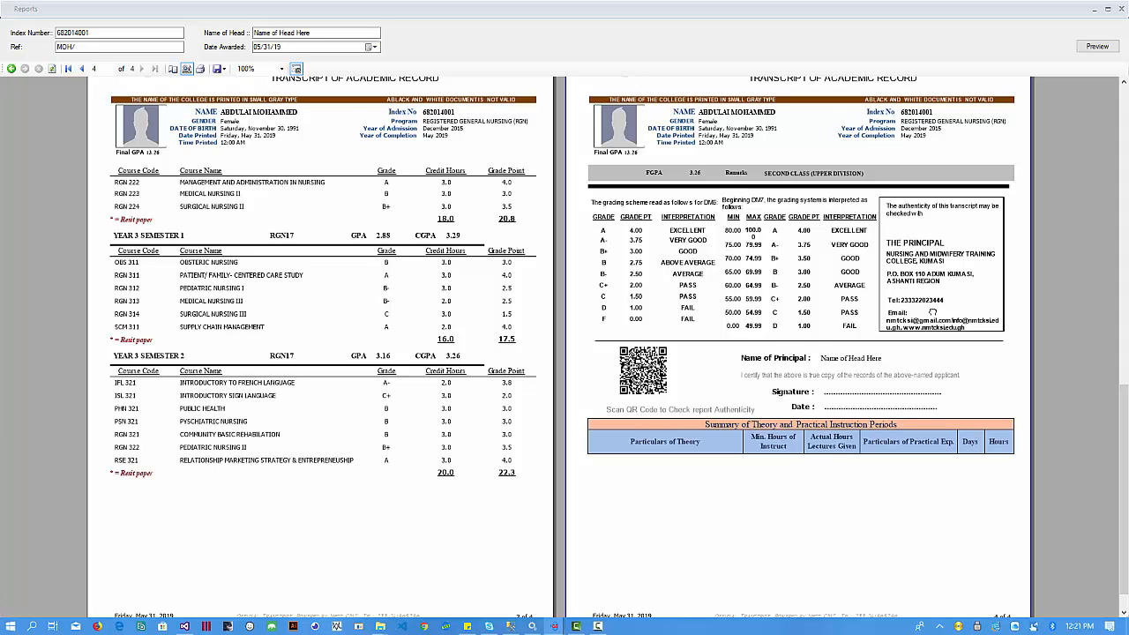
left_click_drag(933, 313, 933, 314)
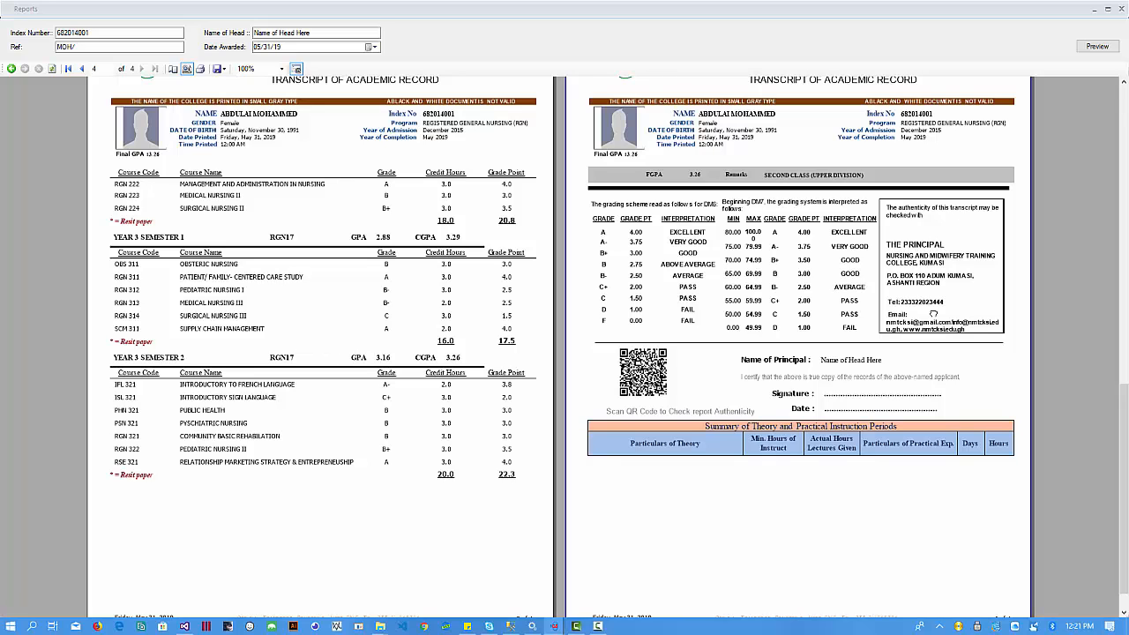
left_click_drag(932, 313, 937, 307)
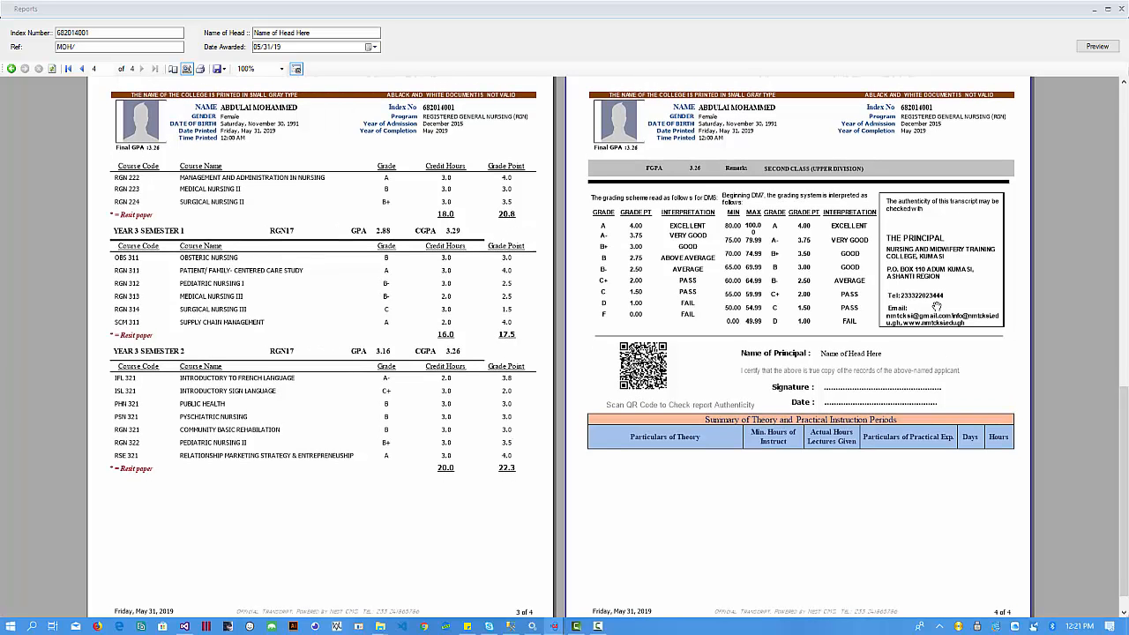
scroll(884, 359, "up", 3)
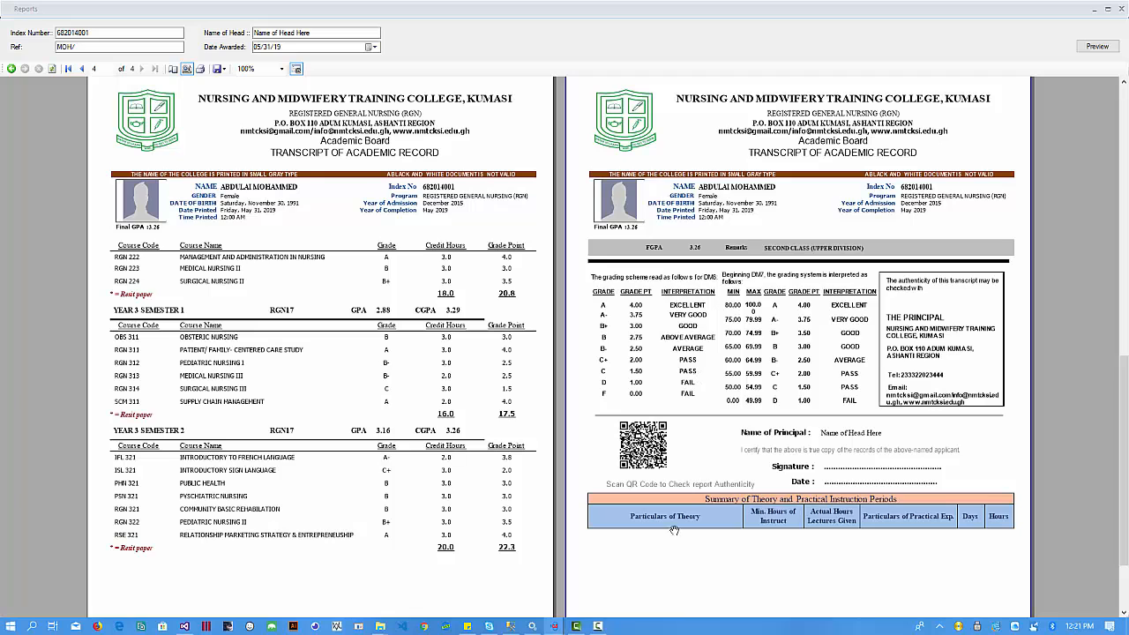
scroll(781, 498, "down", 4)
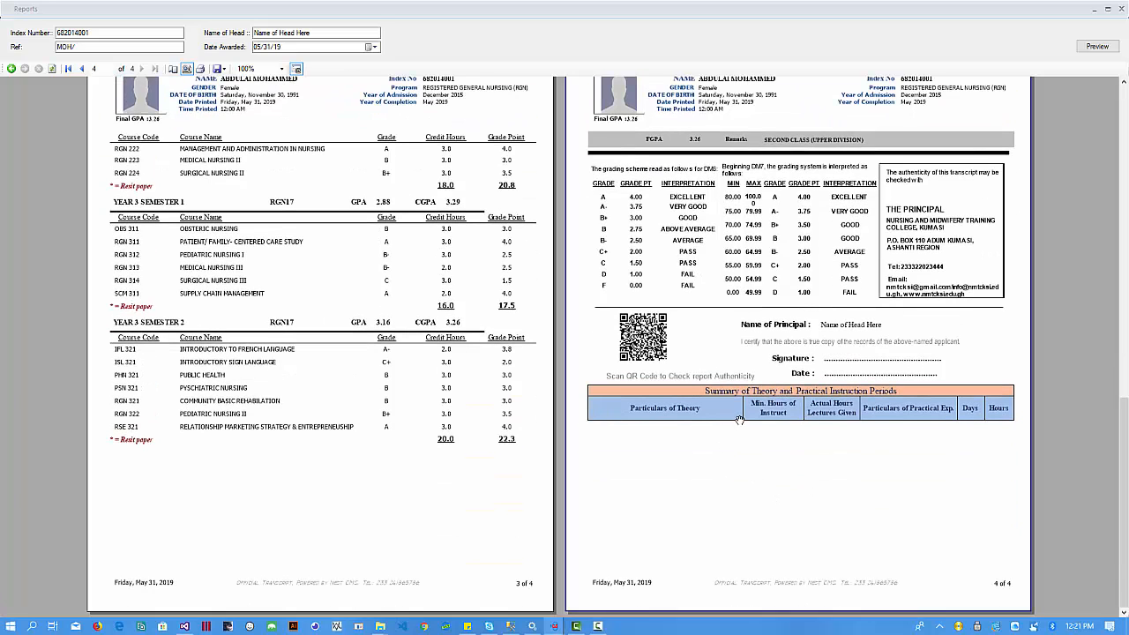